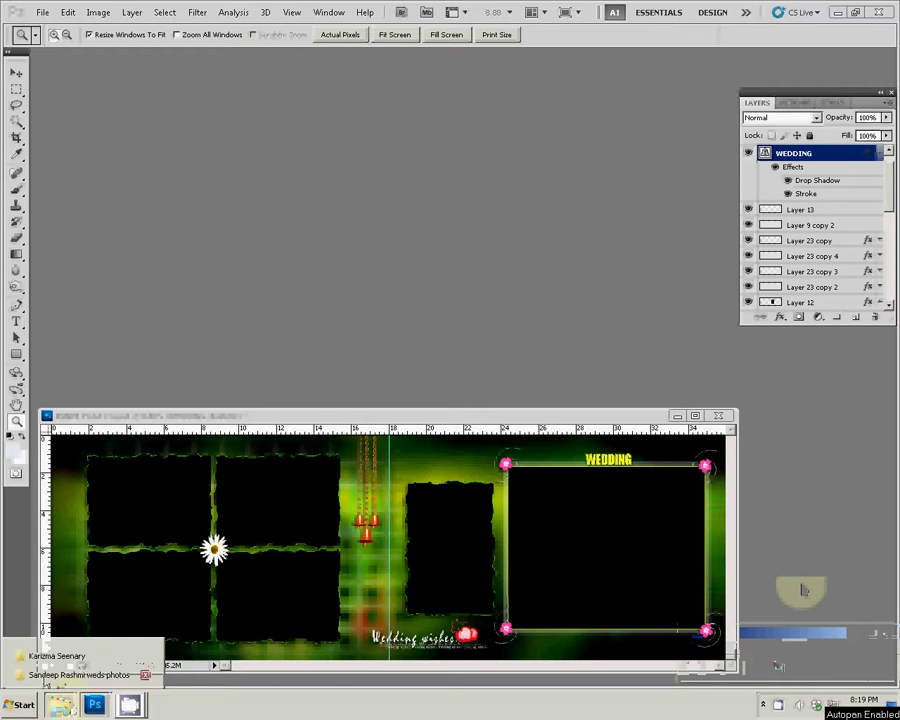
- Select DSC_1014, DSC_1016, DSC_1018 and DSC_1019 in the wedding folder and drag them into Photoshop
{"action": "left_click", "coordinate": [60, 675]}
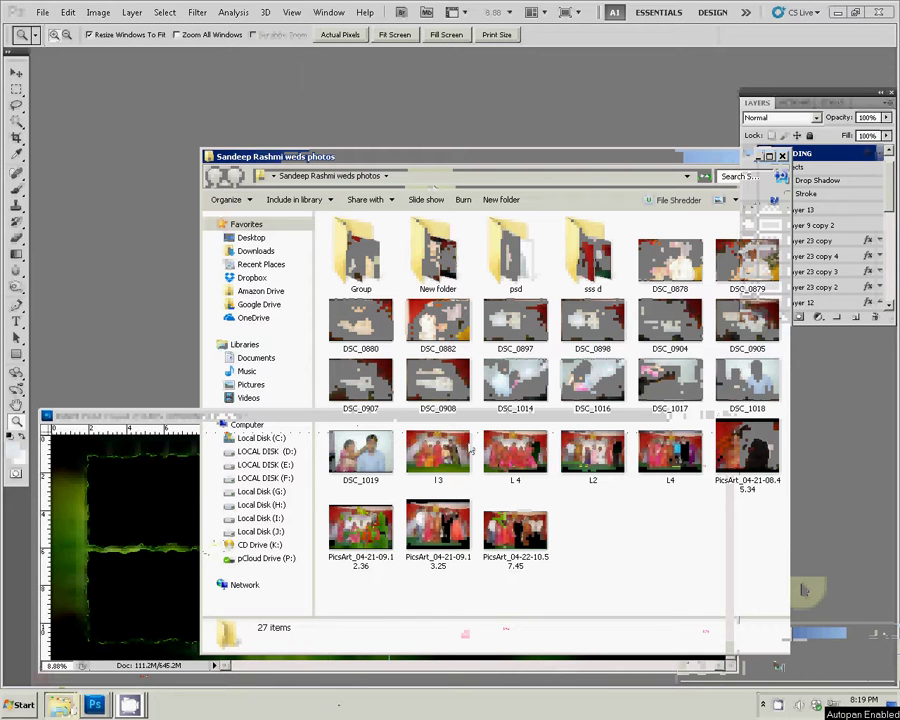
{"action": "left_click", "coordinate": [519, 397]}
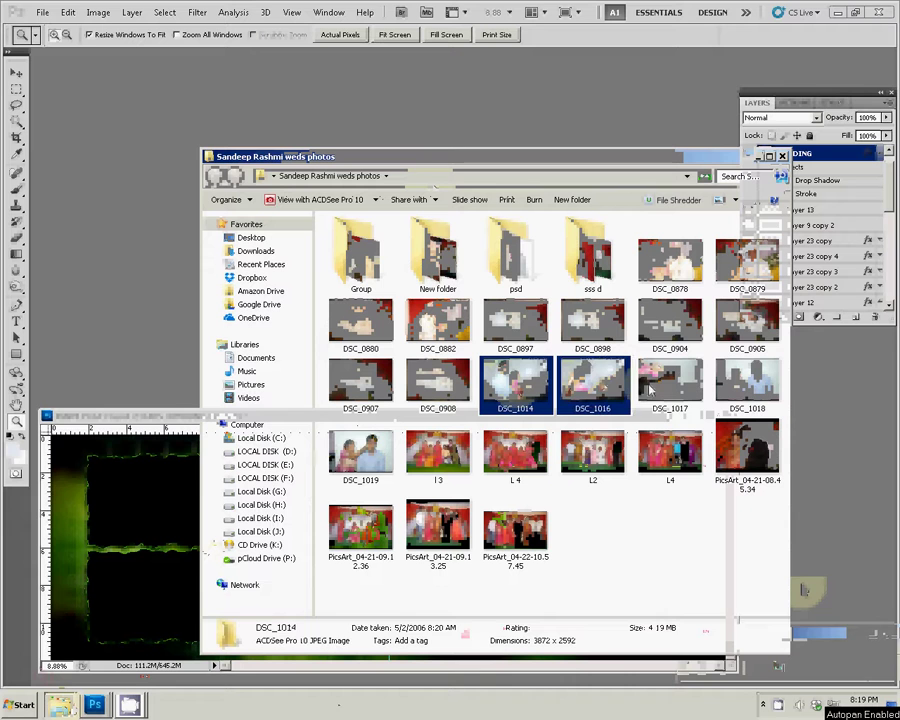
{"action": "left_click", "coordinate": [747, 382], "text": "ctrl"}
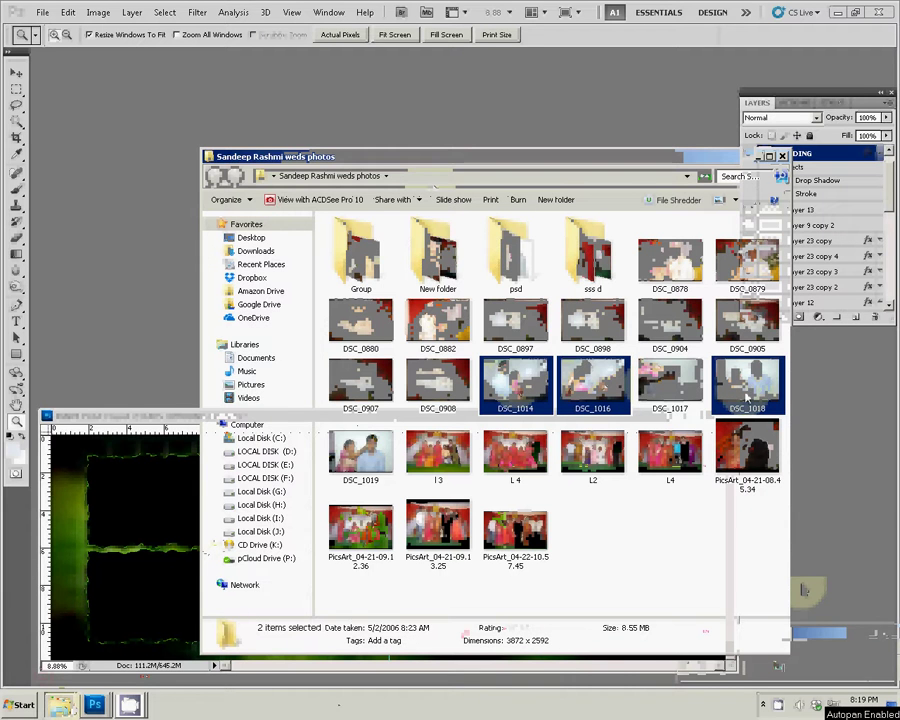
{"action": "left_click", "coordinate": [352, 463], "text": "ctrl"}
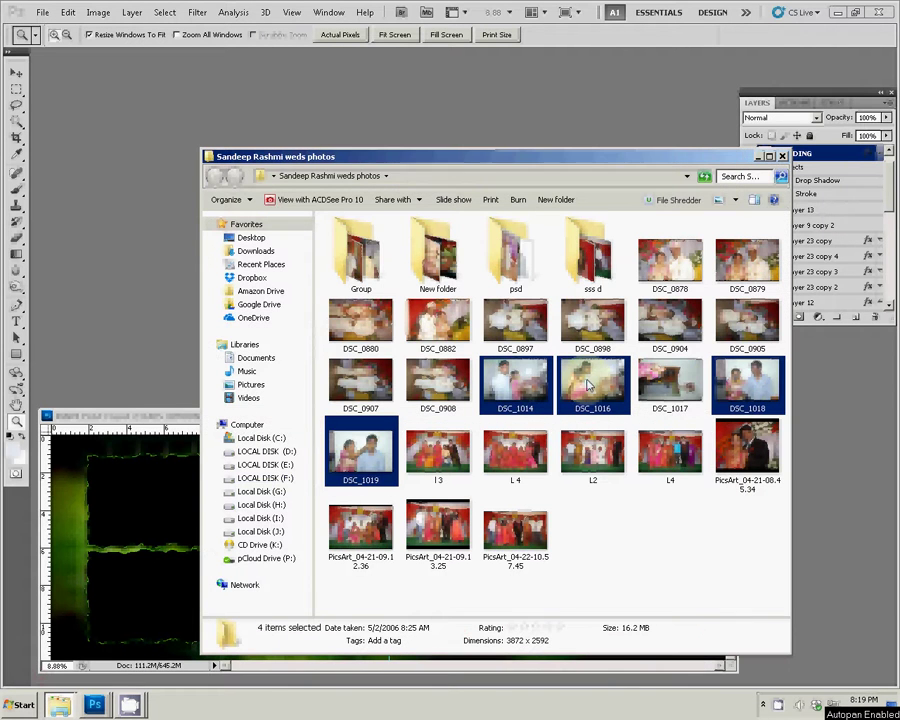
{"action": "mouse_move", "coordinate": [520, 383]}
{"action": "left_mouse_down"}
{"action": "mouse_move", "coordinate": [85, 297]}
{"action": "mouse_move", "coordinate": [83, 284]}
{"action": "left_mouse_up"}
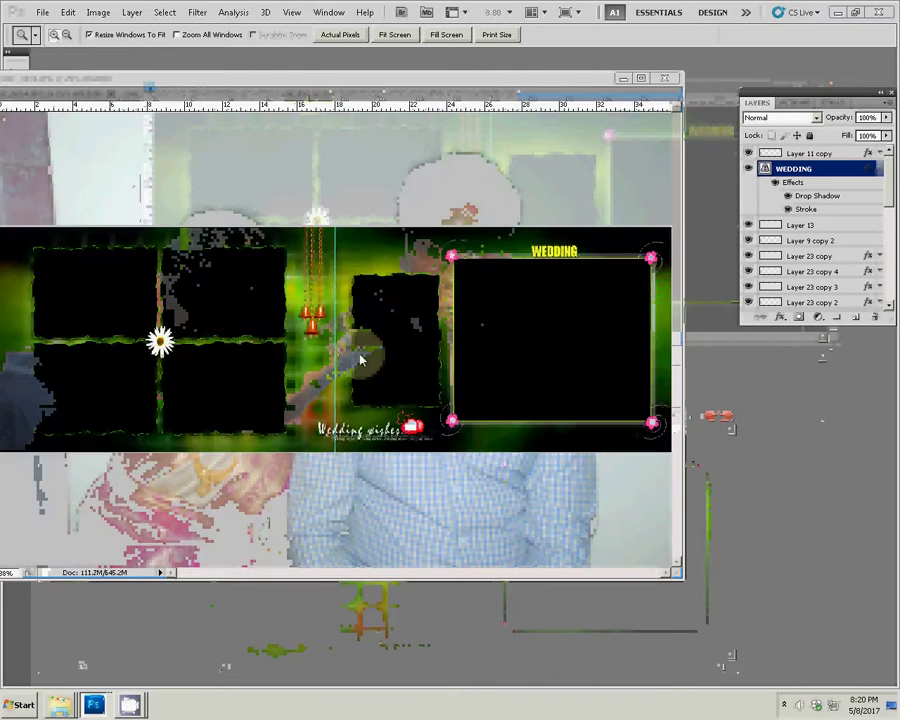
- Fit the page on screen using the Zoom tool's right-click Fit on Screen option
{"action": "right_click", "coordinate": [249, 348]}
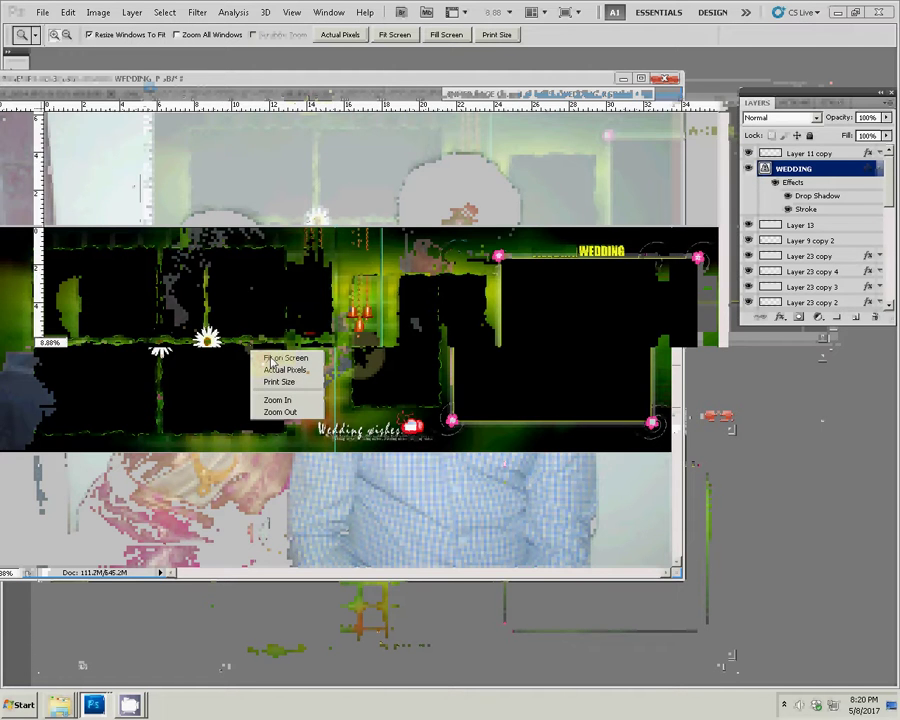
{"action": "left_click", "coordinate": [275, 357]}
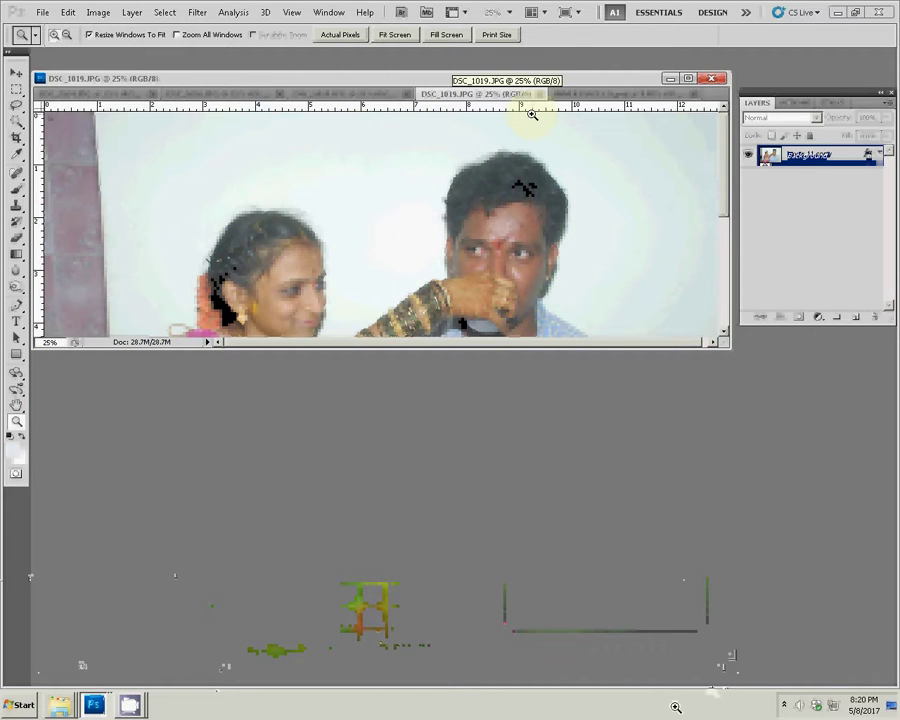
- Resize DSC_1019 to 10 inches wide and close it without saving
{"action": "key", "text": "ctrl+alt+i"}
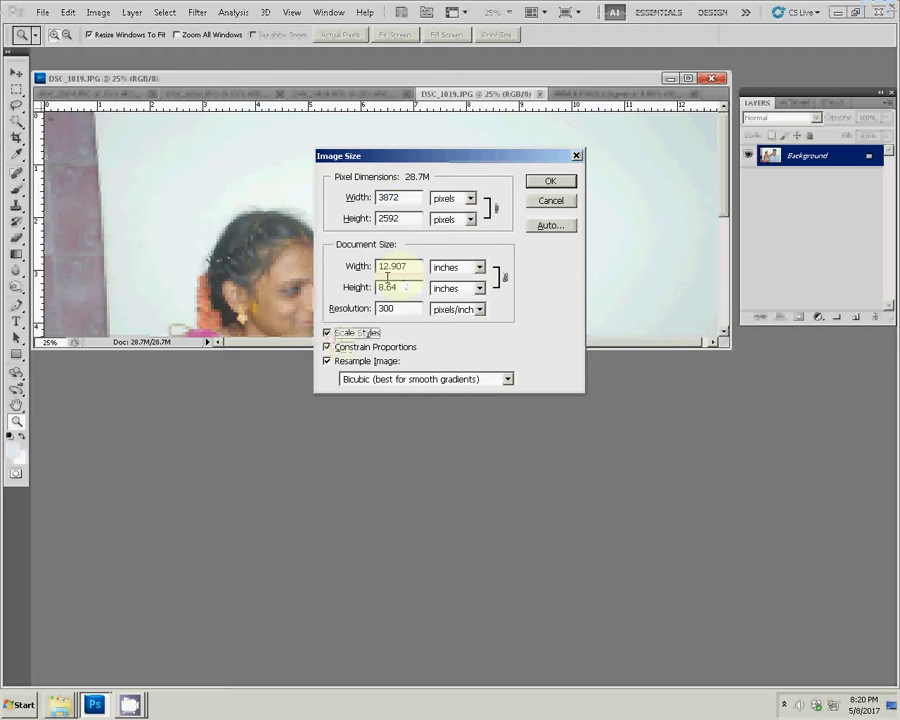
{"action": "double_click", "coordinate": [419, 267]}
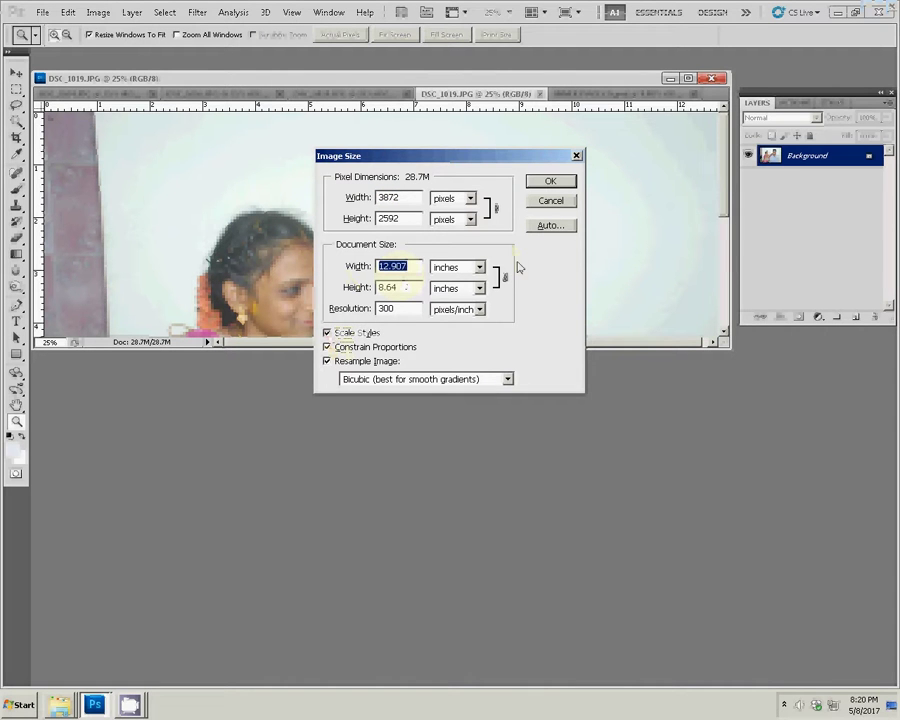
{"action": "type", "text": "10"}
{"action": "left_click", "coordinate": [550, 183]}
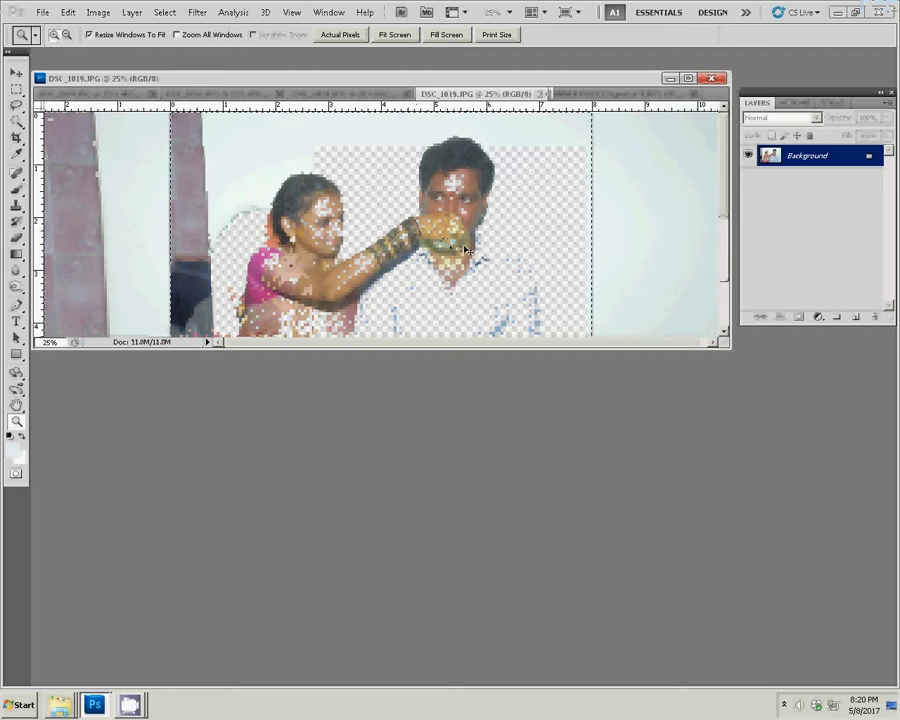
{"action": "left_click", "coordinate": [545, 93]}
{"action": "left_click", "coordinate": [386, 249]}
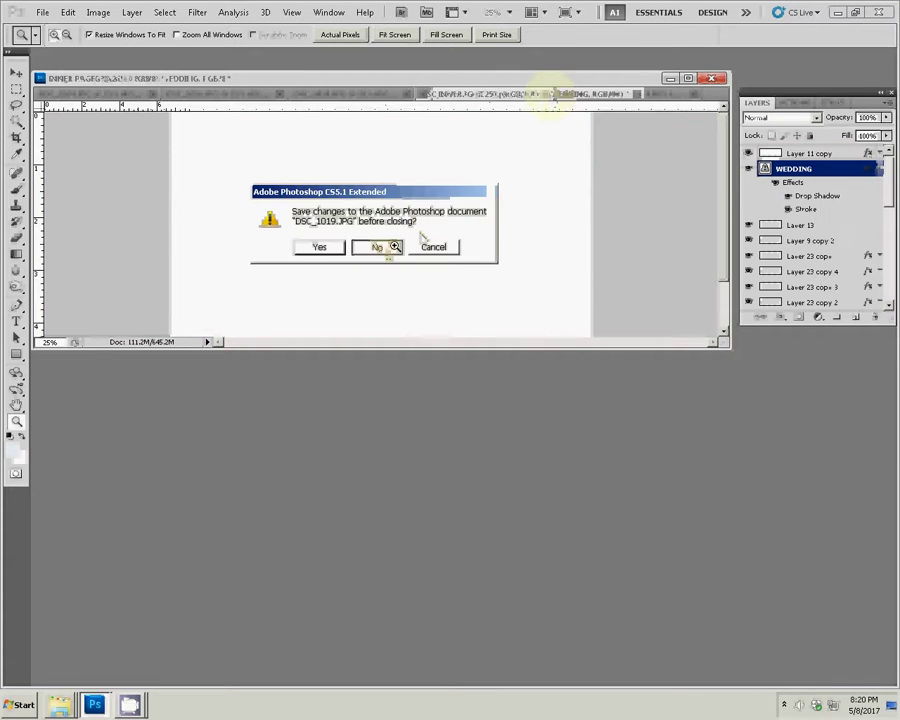
- Pick the photo-grid Layer 9 and Magic Wand-select its lower-right cell
{"action": "right_click", "coordinate": [342, 252]}
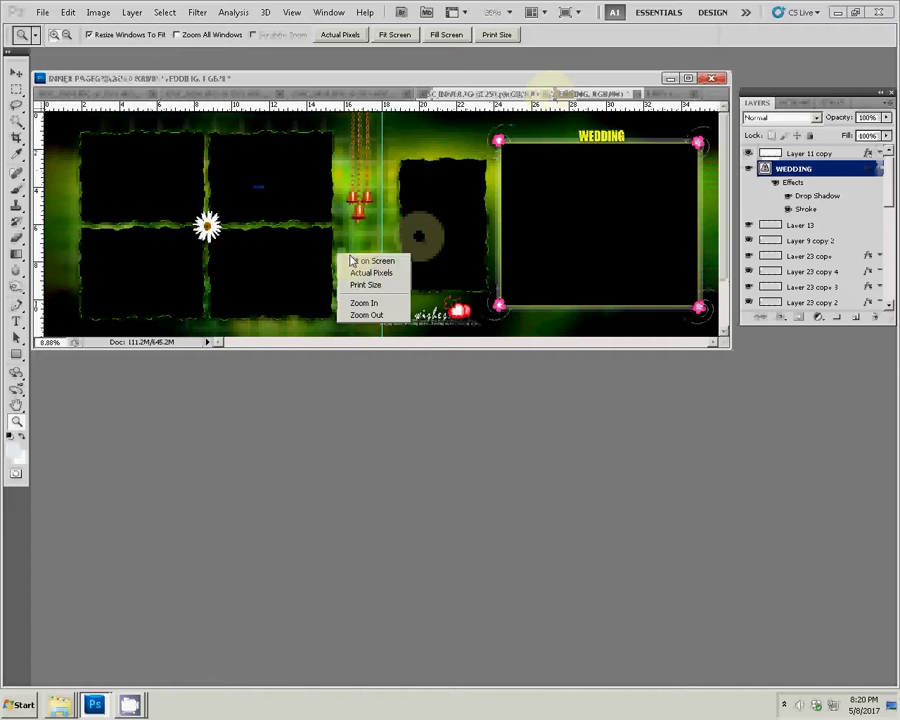
{"action": "left_click", "coordinate": [348, 258]}
{"action": "key", "text": "v"}
{"action": "left_click", "coordinate": [267, 290]}
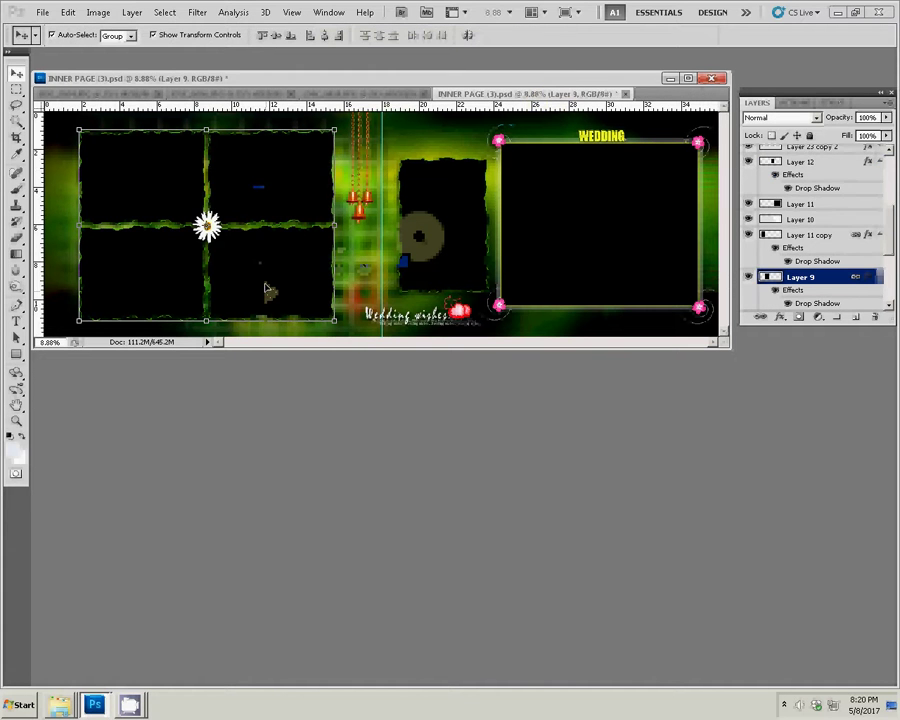
{"action": "key", "text": "w"}
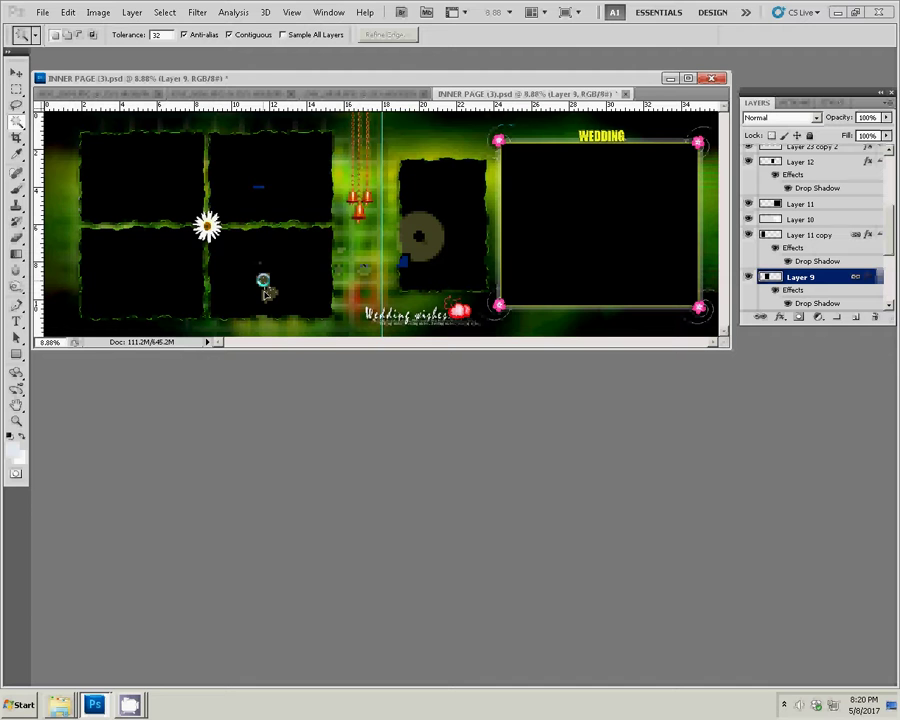
{"action": "left_click", "coordinate": [265, 288]}
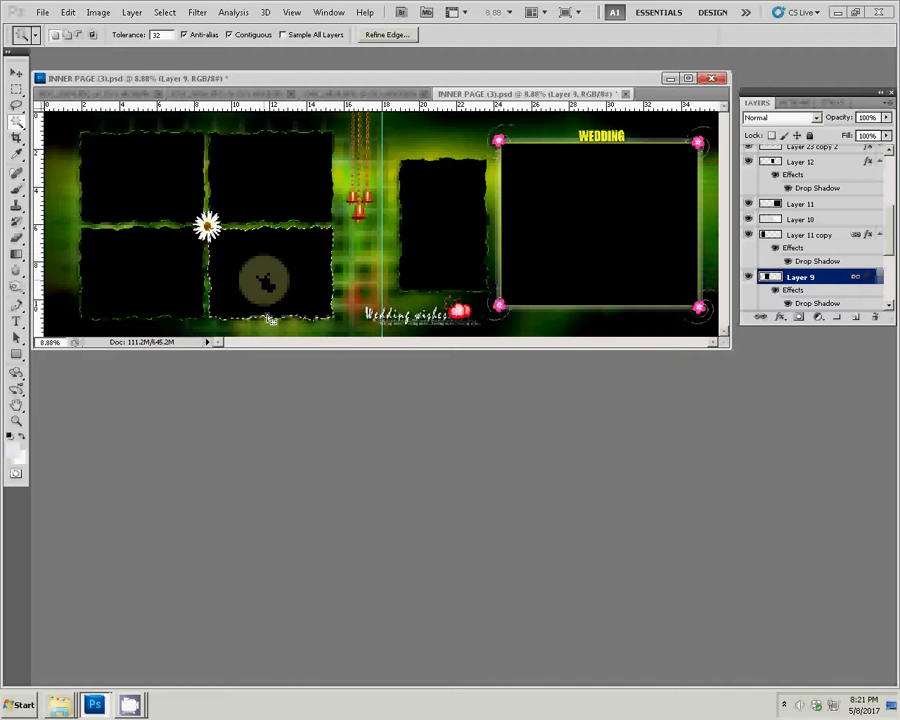
- Reselect the lower-right cell, paste the photo into it and nudge it left
{"action": "key", "text": "ctrl+d"}
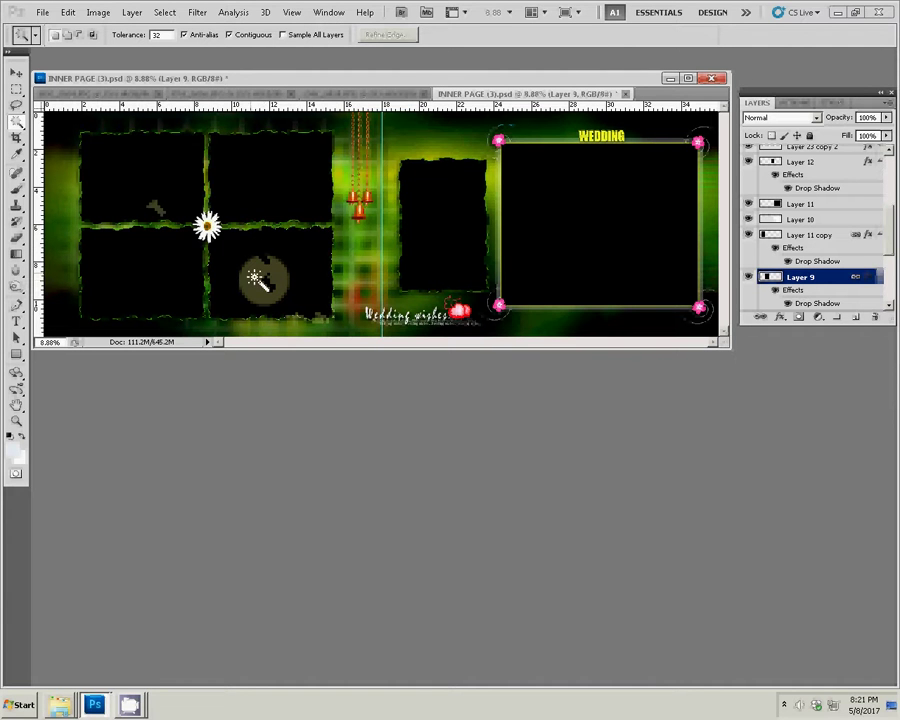
{"action": "left_click", "coordinate": [256, 274]}
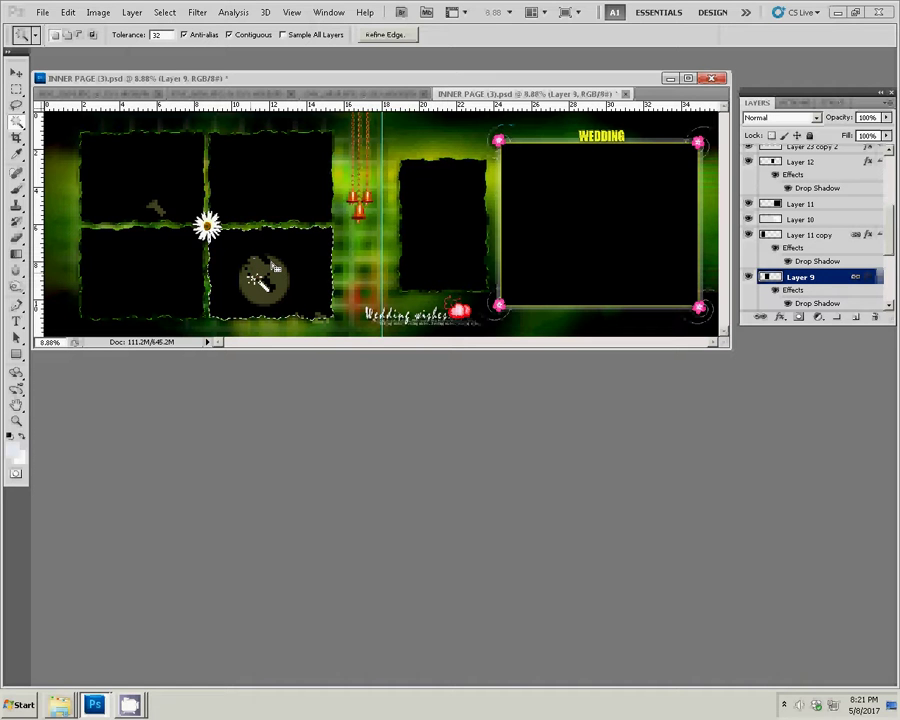
{"action": "key", "text": "ctrl+j"}
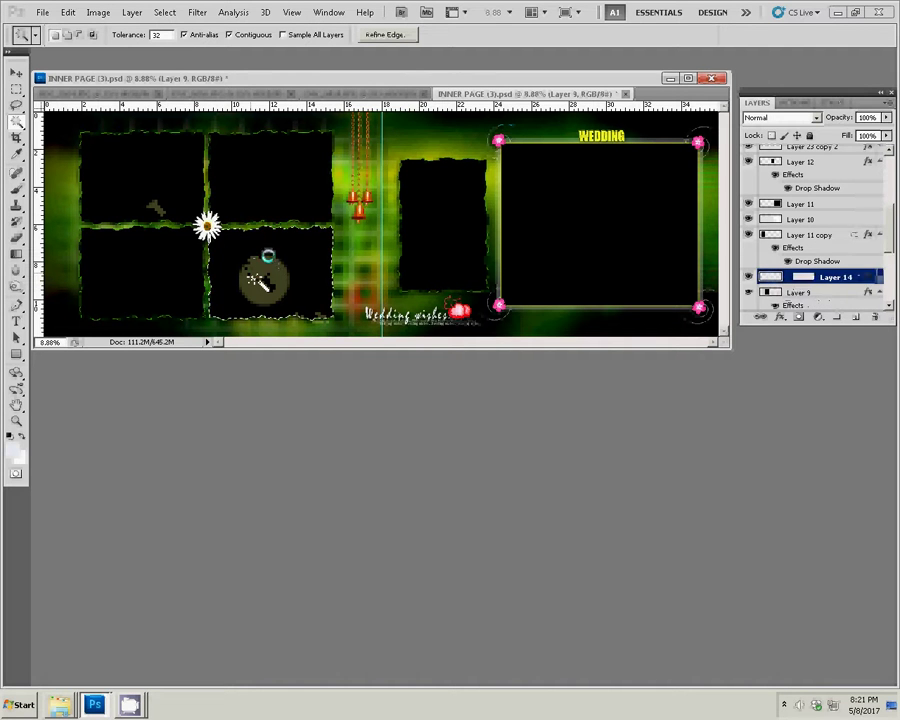
{"action": "key", "text": "ctrl+shift+alt+v"}
{"action": "left_click_drag", "start_coordinate": [305, 264], "coordinate": [285, 260]}
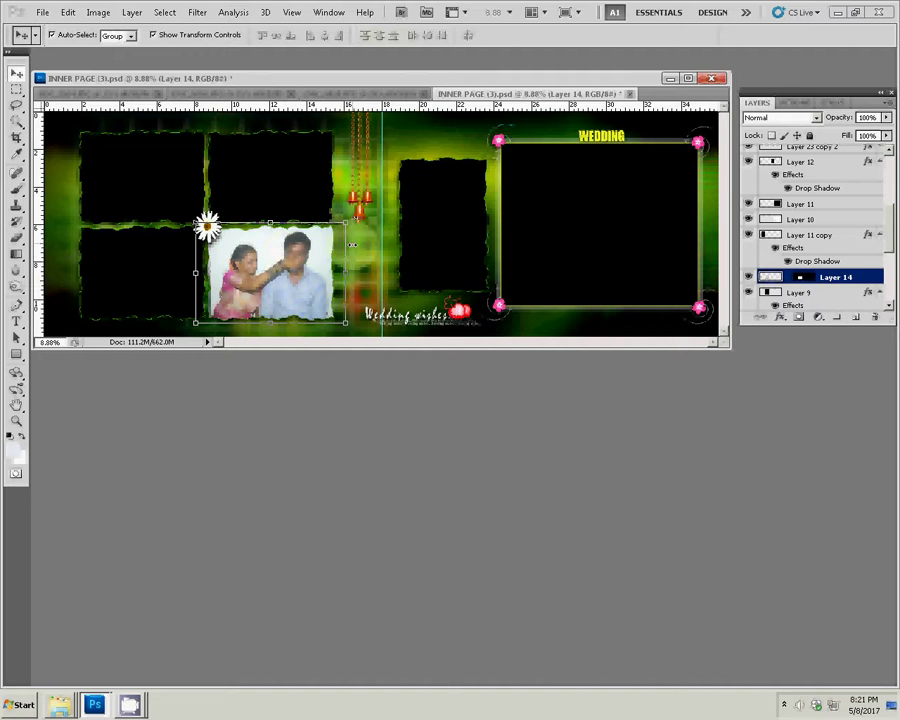
{"action": "left_click", "coordinate": [388, 94]}
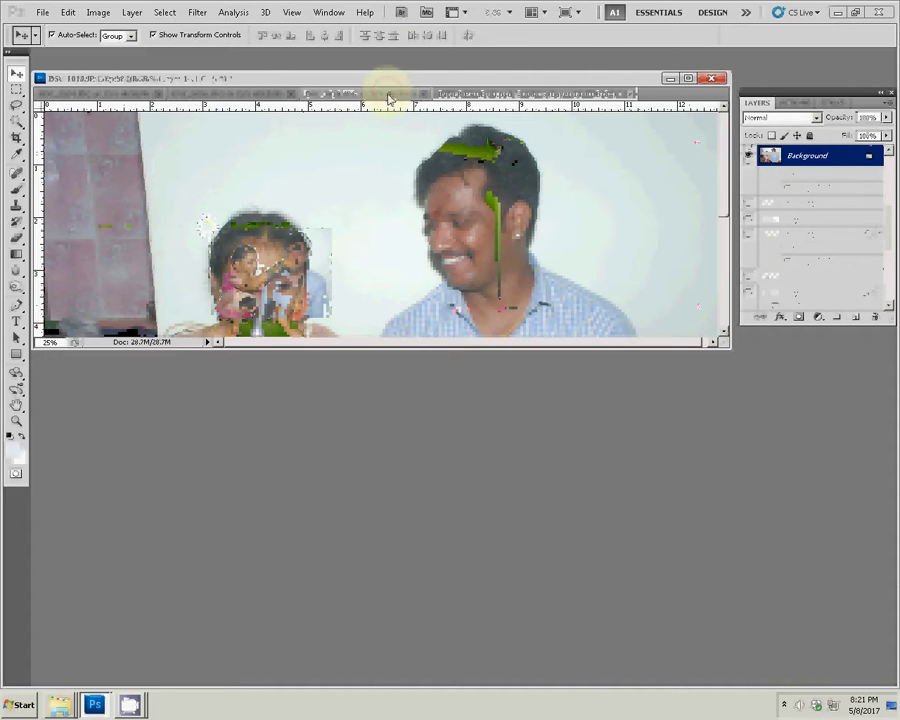
- Resize DSC_1018 to 8 inches wide, copy the whole photo and close it
{"action": "key", "text": "ctrl+alt+i"}
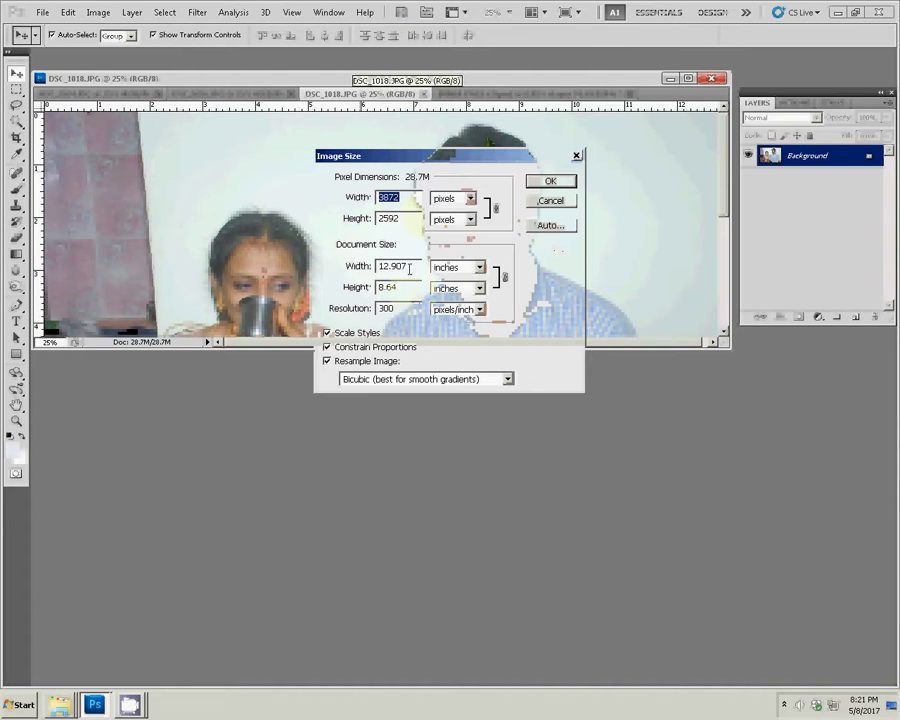
{"action": "key", "text": "Tab"}
{"action": "key", "text": "Tab"}
{"action": "type", "text": "8"}
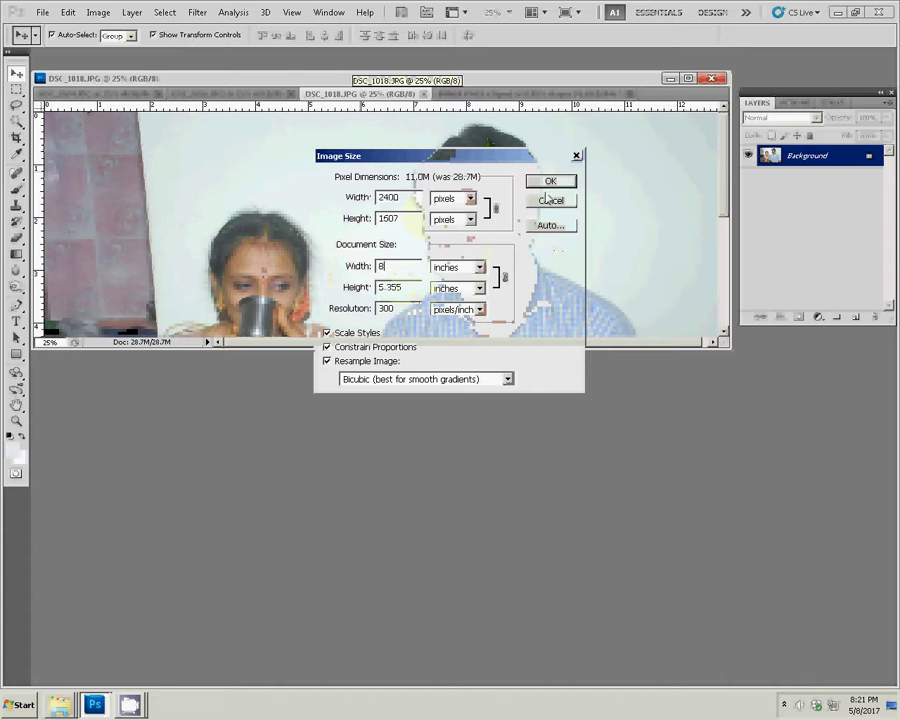
{"action": "key", "text": "Return"}
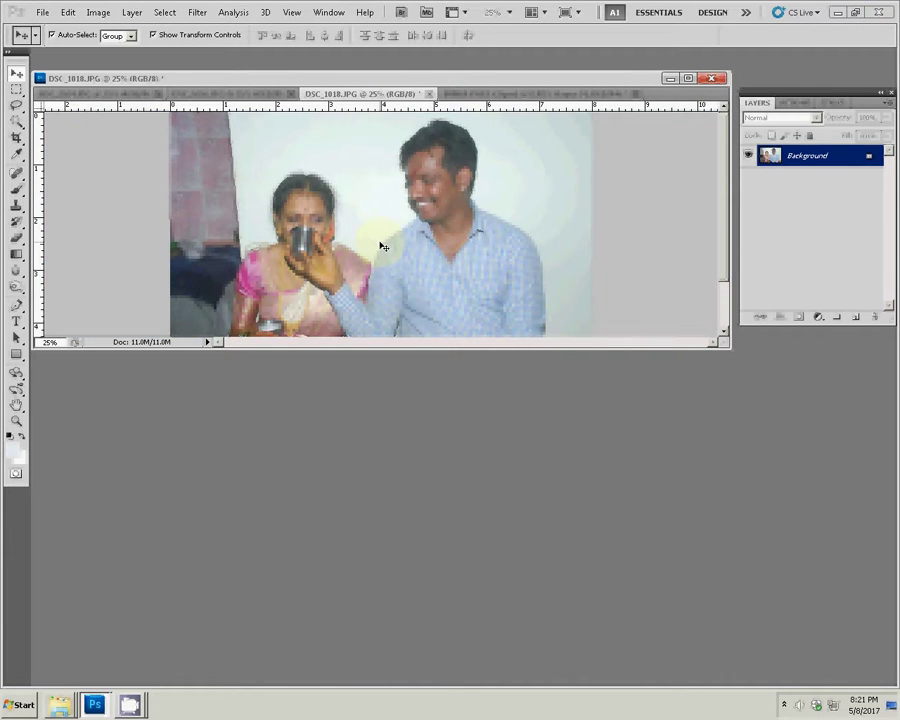
{"action": "key", "text": "ctrl+a"}
{"action": "left_click", "coordinate": [67, 12]}
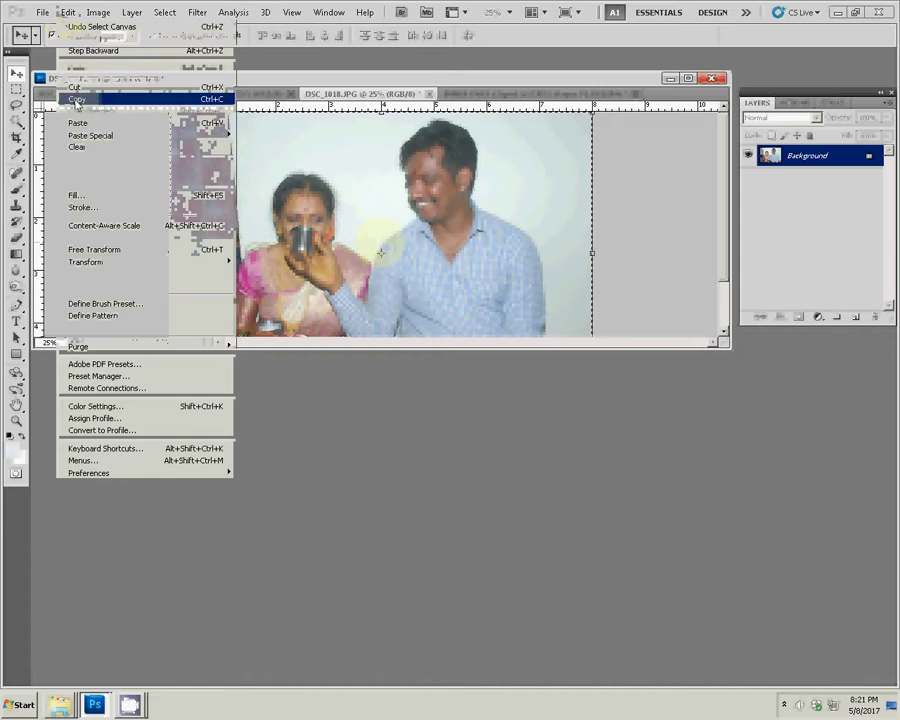
{"action": "left_click", "coordinate": [77, 99]}
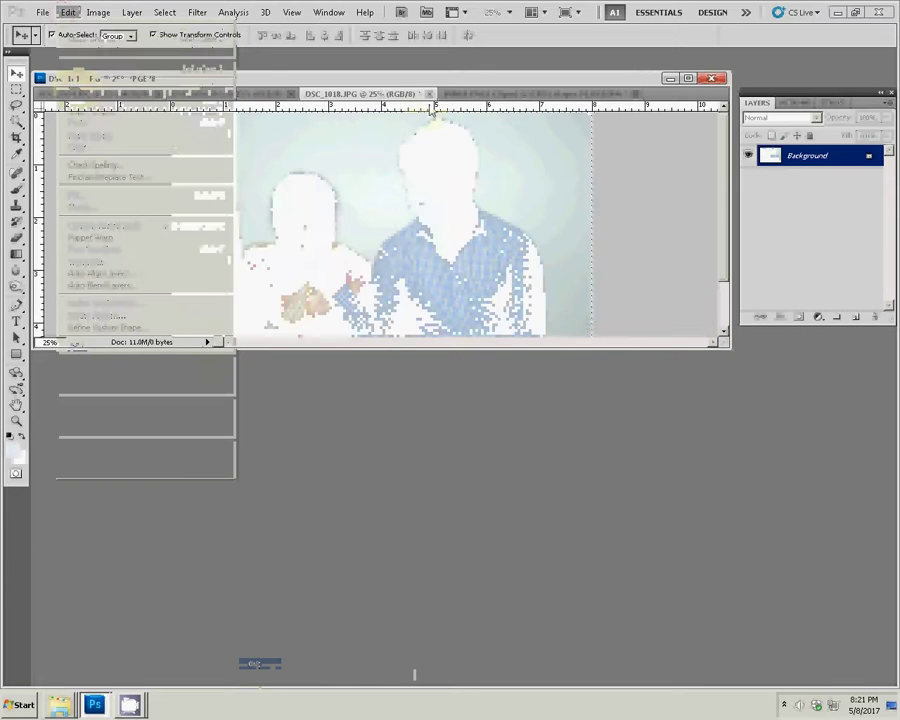
{"action": "left_click", "coordinate": [428, 93]}
- Select the upper-middle black frame with the Magic Wand and Paste Into it
{"action": "left_click", "coordinate": [399, 246]}
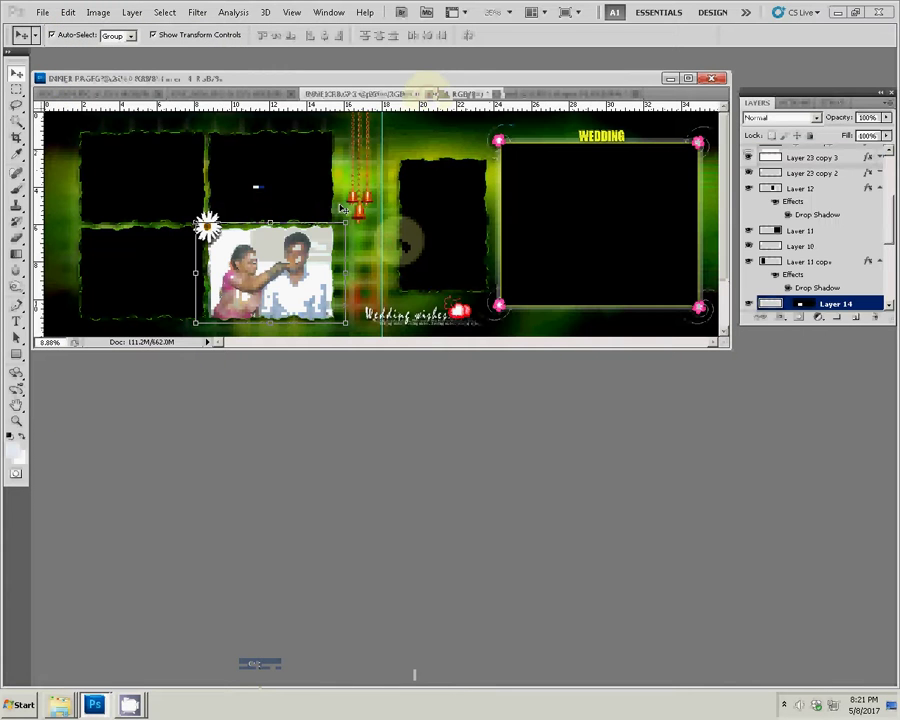
{"action": "left_click", "coordinate": [274, 182]}
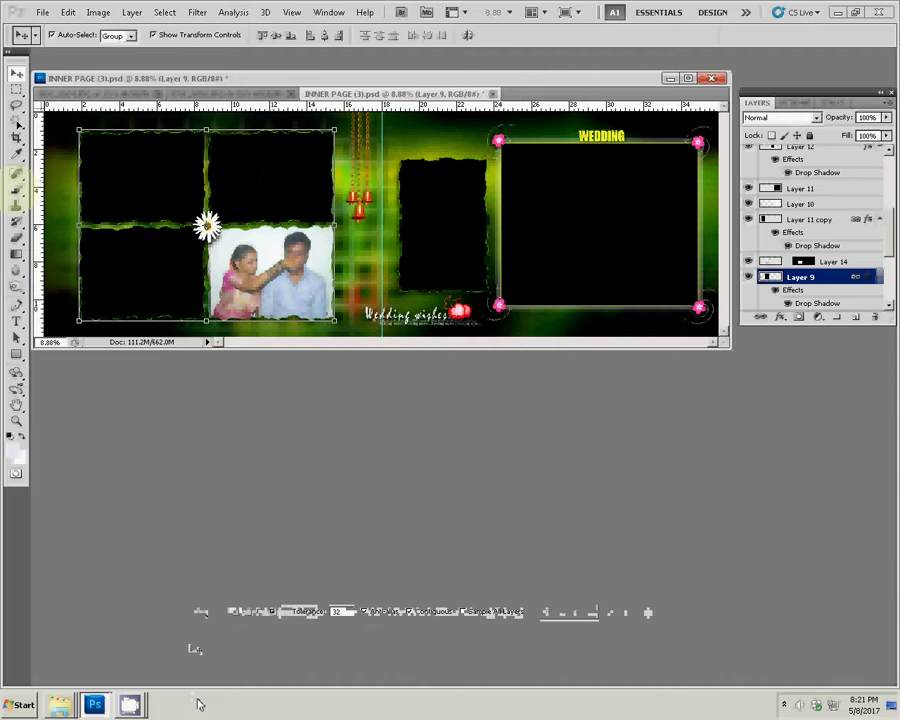
{"action": "key", "text": "w"}
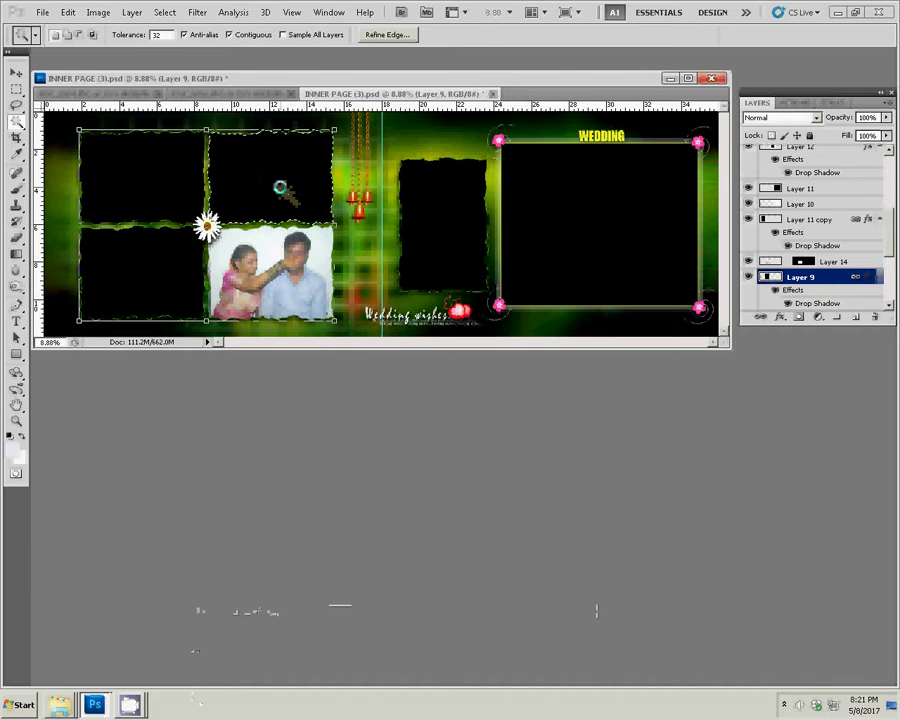
{"action": "left_click", "coordinate": [67, 12]}
{"action": "mouse_move", "coordinate": [92, 135]}
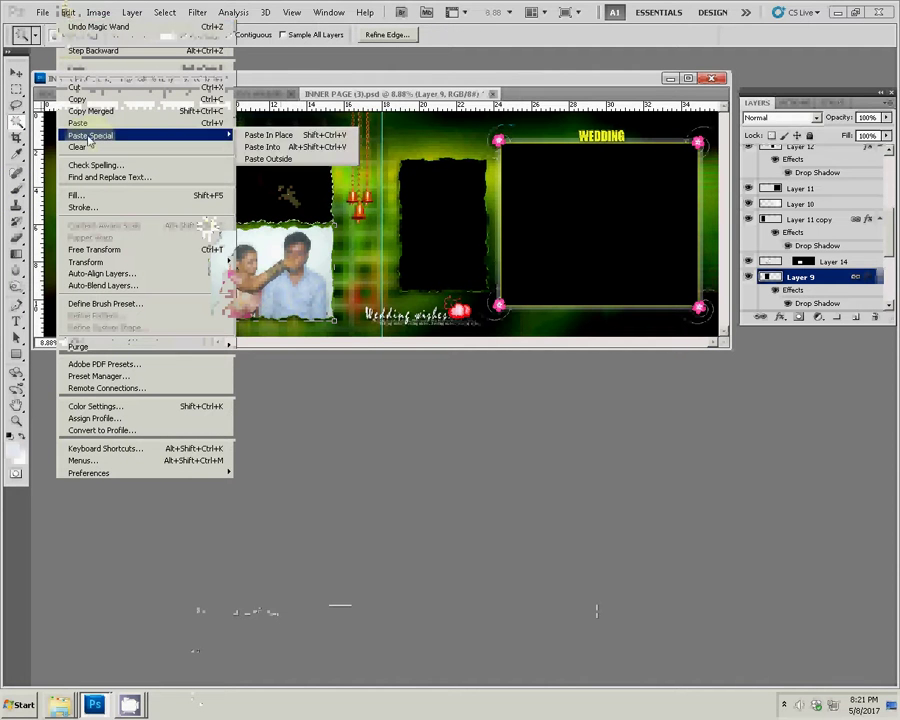
{"action": "left_click", "coordinate": [342, 150]}
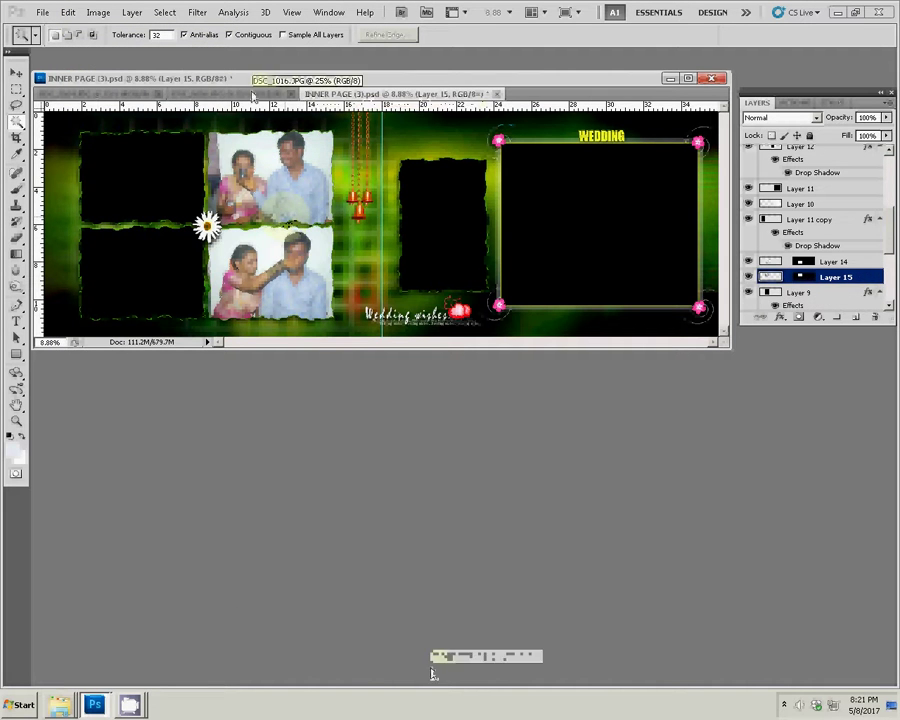
{"action": "left_click", "coordinate": [254, 93]}
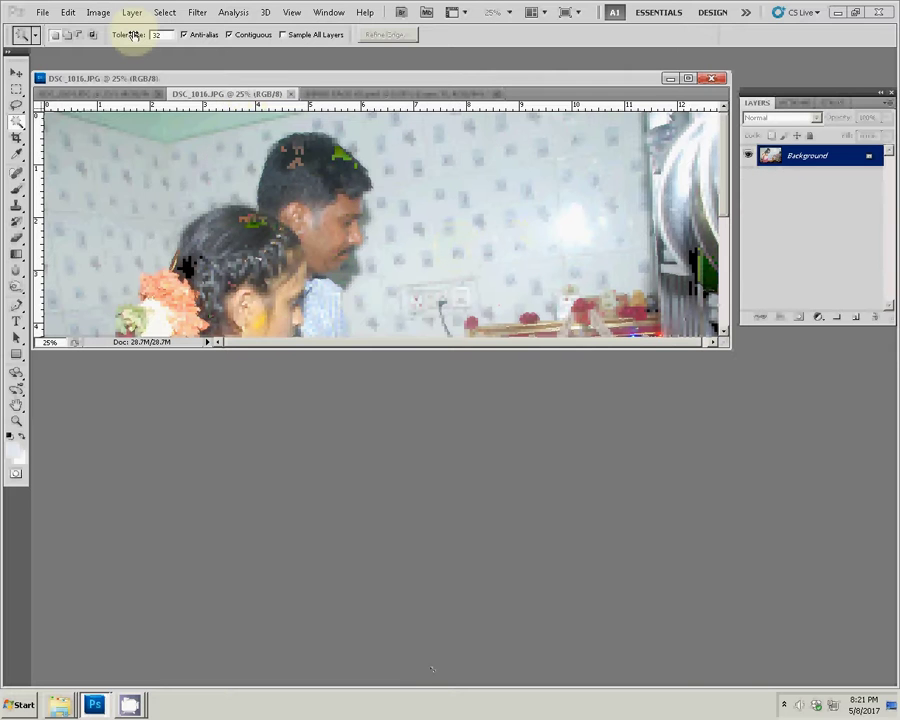
- Resize DSC_1016 to 8 inches wide, cut the whole photo and close it without saving
{"action": "left_click", "coordinate": [98, 12]}
{"action": "left_click", "coordinate": [116, 105]}
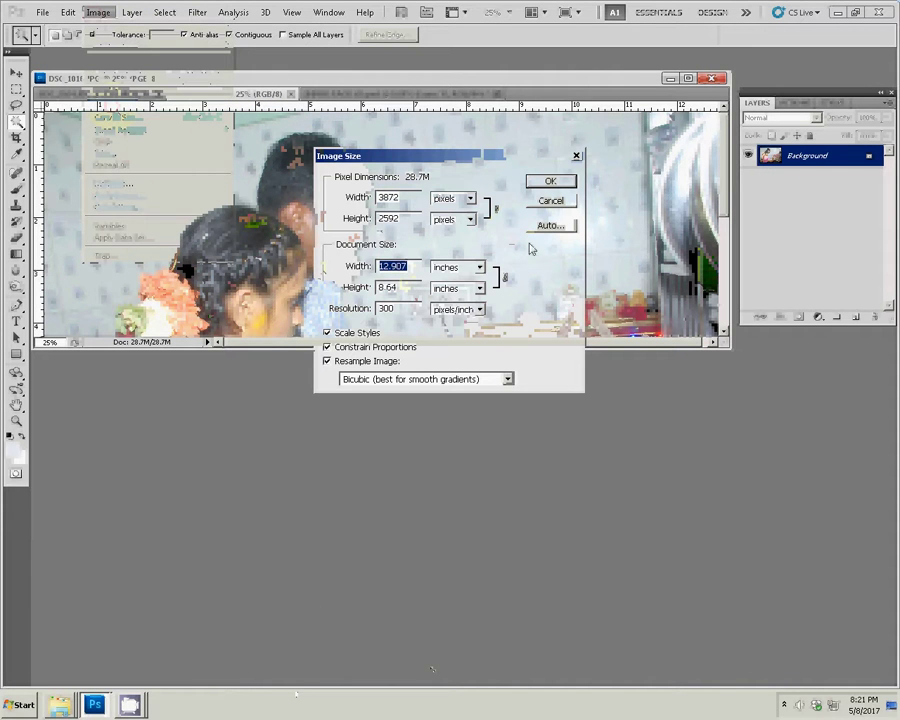
{"action": "type", "text": "8"}
{"action": "left_click", "coordinate": [545, 182]}
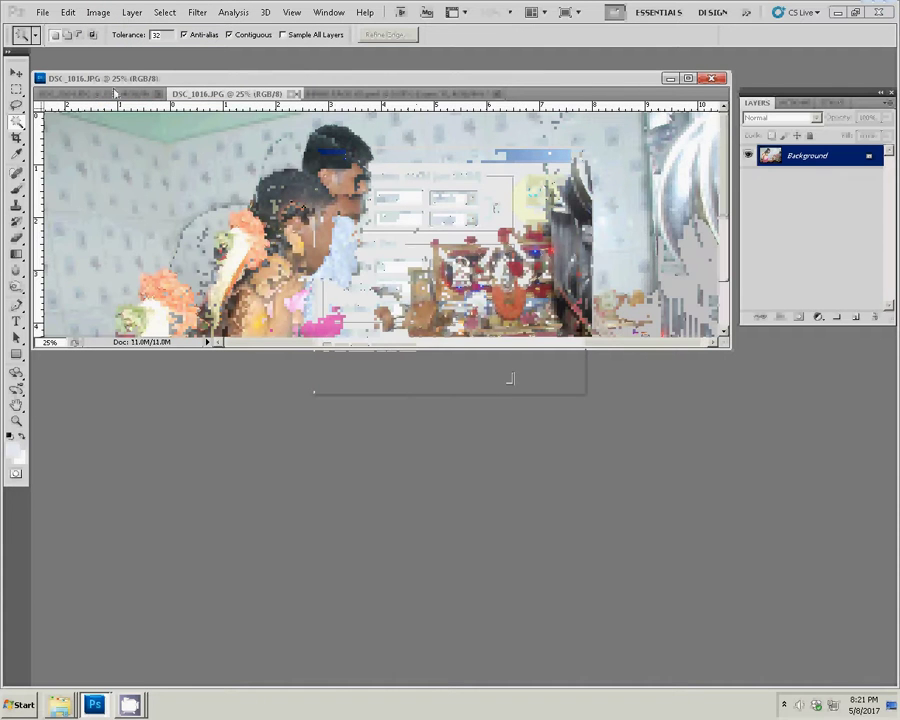
{"action": "left_click", "coordinate": [164, 12]}
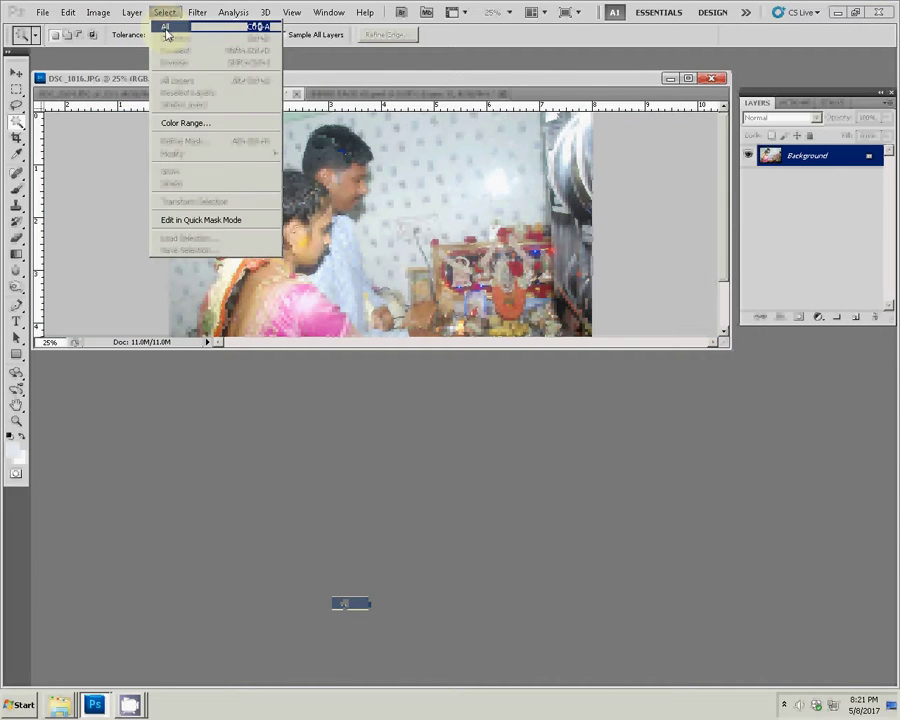
{"action": "left_click", "coordinate": [170, 26]}
{"action": "left_click", "coordinate": [68, 12]}
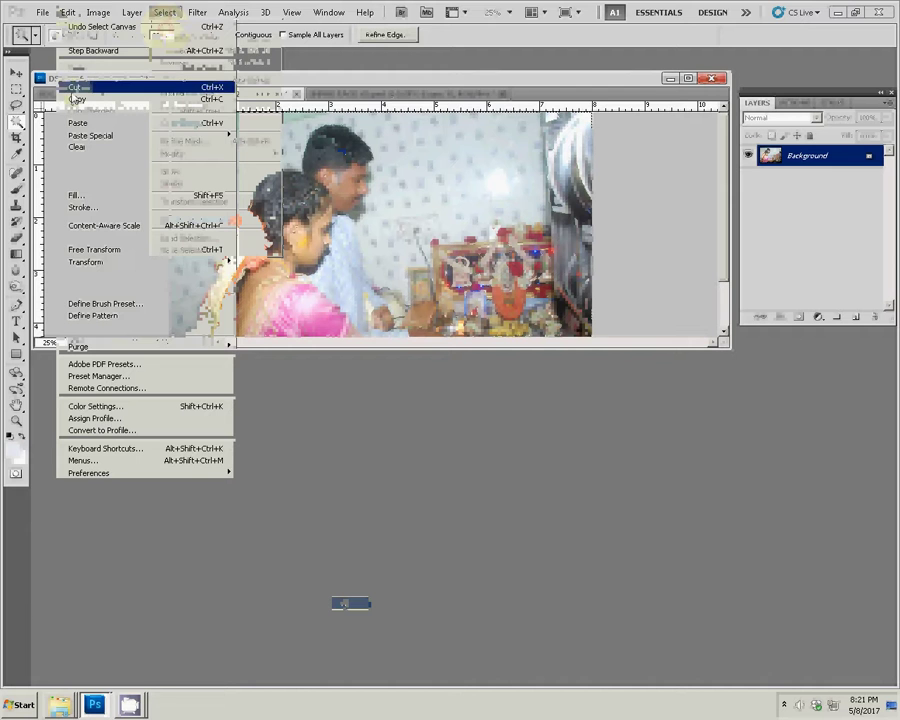
{"action": "left_click", "coordinate": [210, 88]}
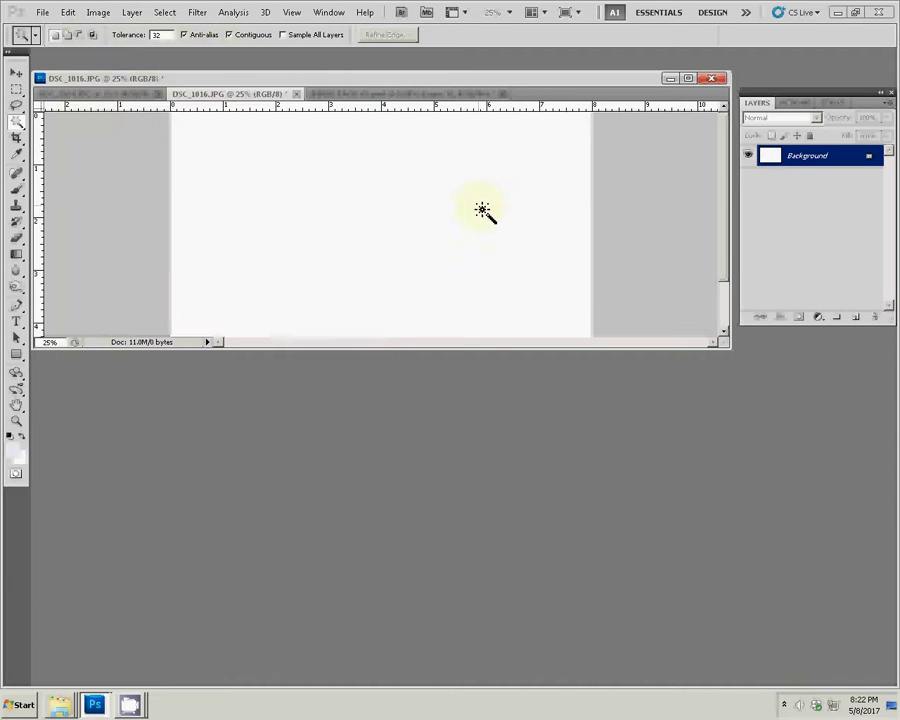
{"action": "key", "text": "ctrl+w"}
{"action": "left_click", "coordinate": [385, 248]}
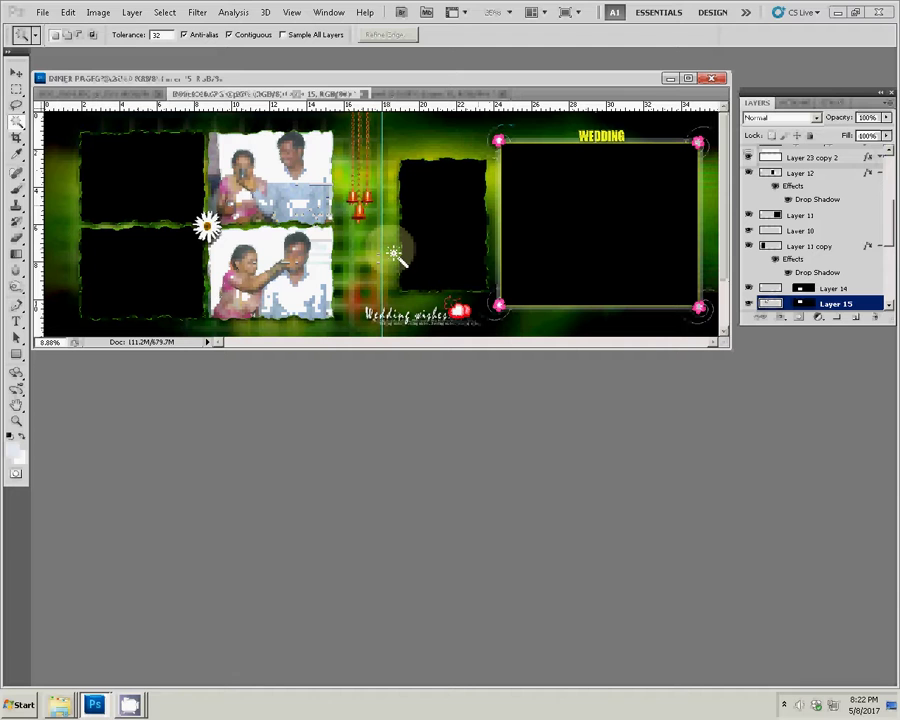
- On the Layer 11 copy, Magic Wand the lower-left black frame and Paste Into it
{"action": "key", "text": "v"}
{"action": "left_click", "coordinate": [153, 283]}
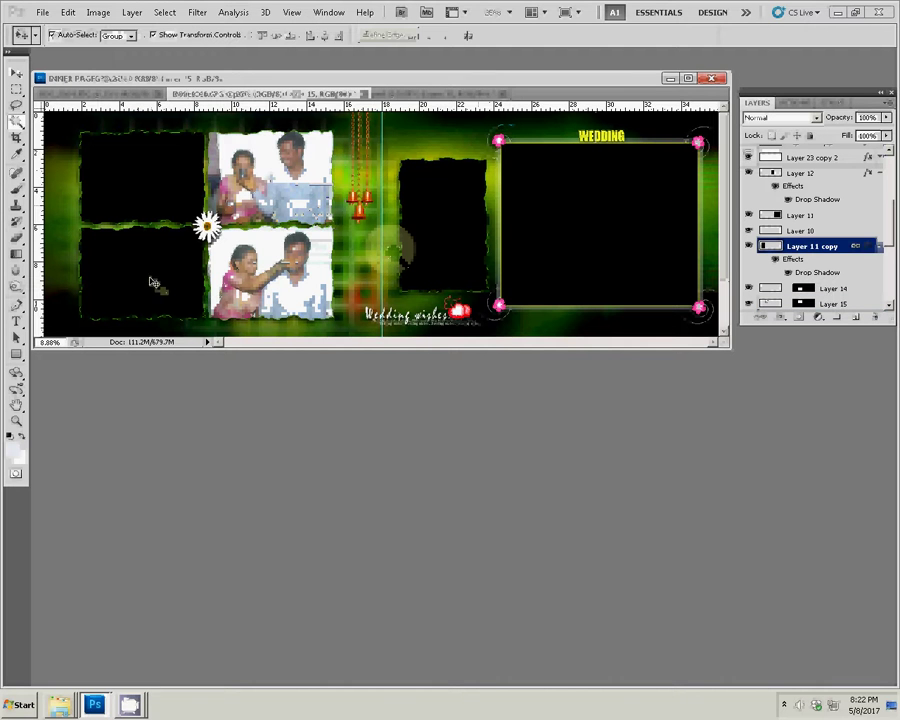
{"action": "key", "text": "w"}
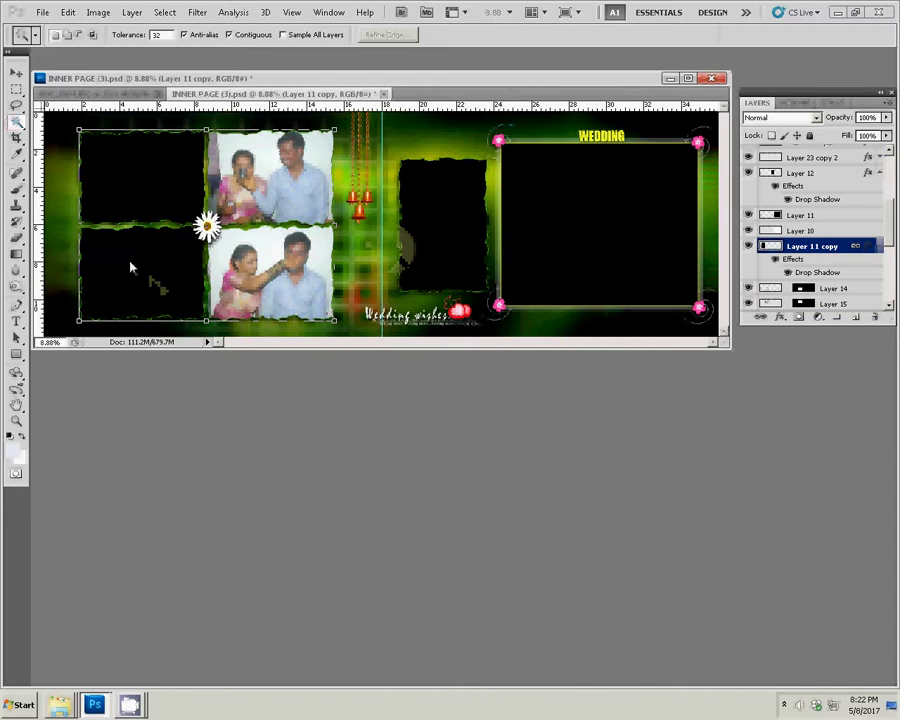
{"action": "left_click", "coordinate": [133, 267]}
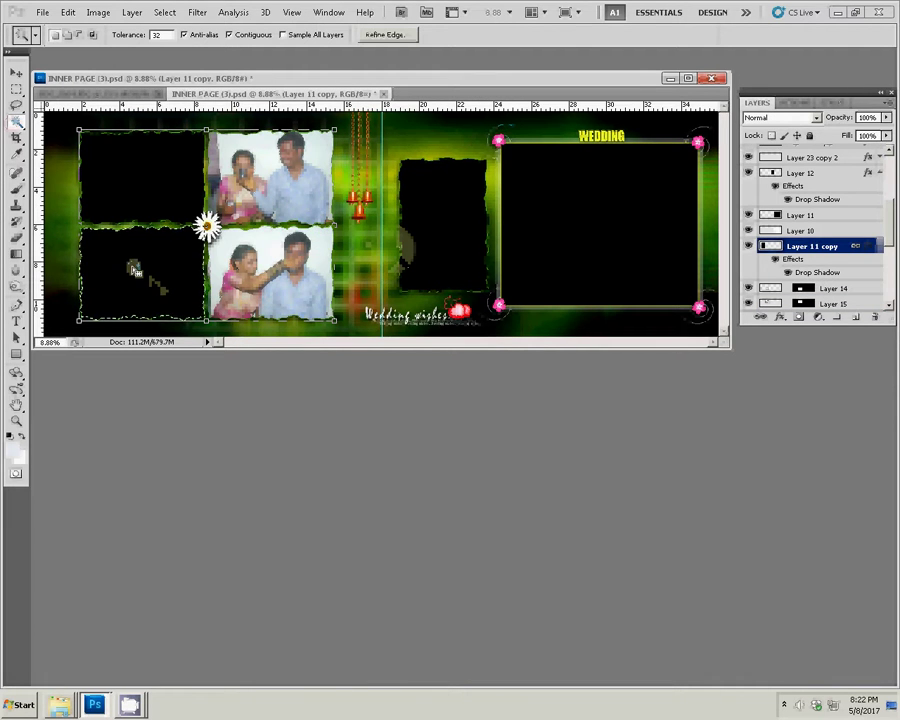
{"action": "key", "text": "ctrl+alt+shift+v"}
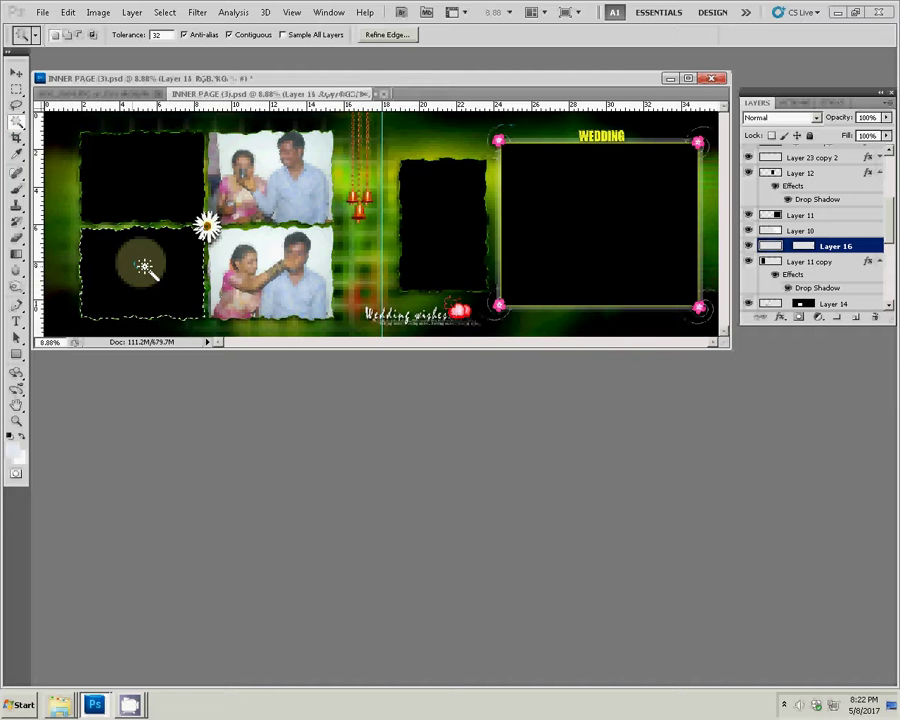
- Resize DSC_1014.JPG to 8 inches wide
{"action": "left_click", "coordinate": [105, 93]}
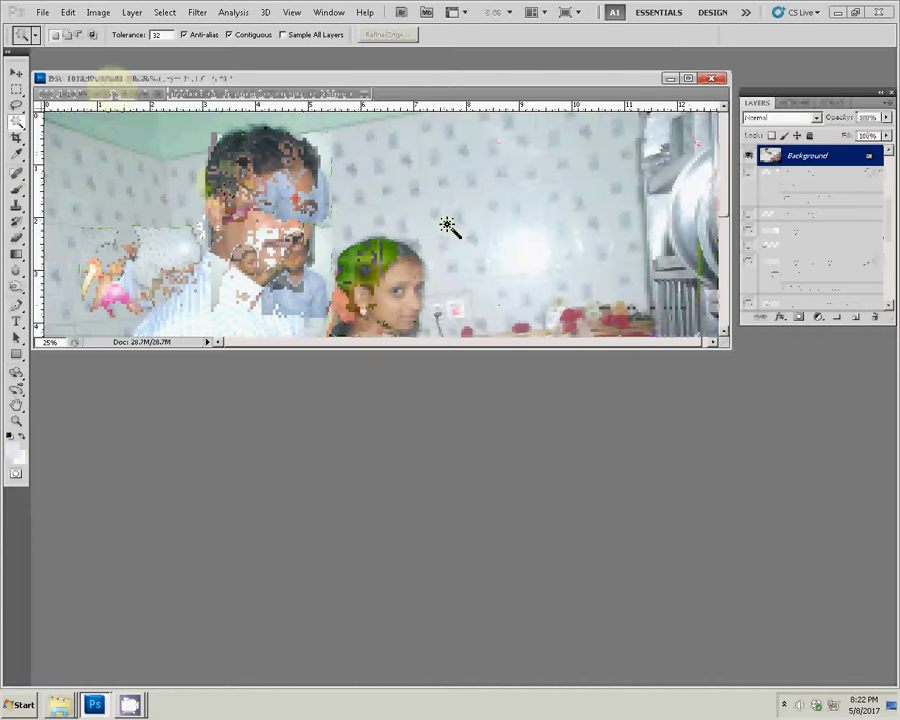
{"action": "key", "text": "ctrl+alt+i"}
{"action": "double_click", "coordinate": [412, 266]}
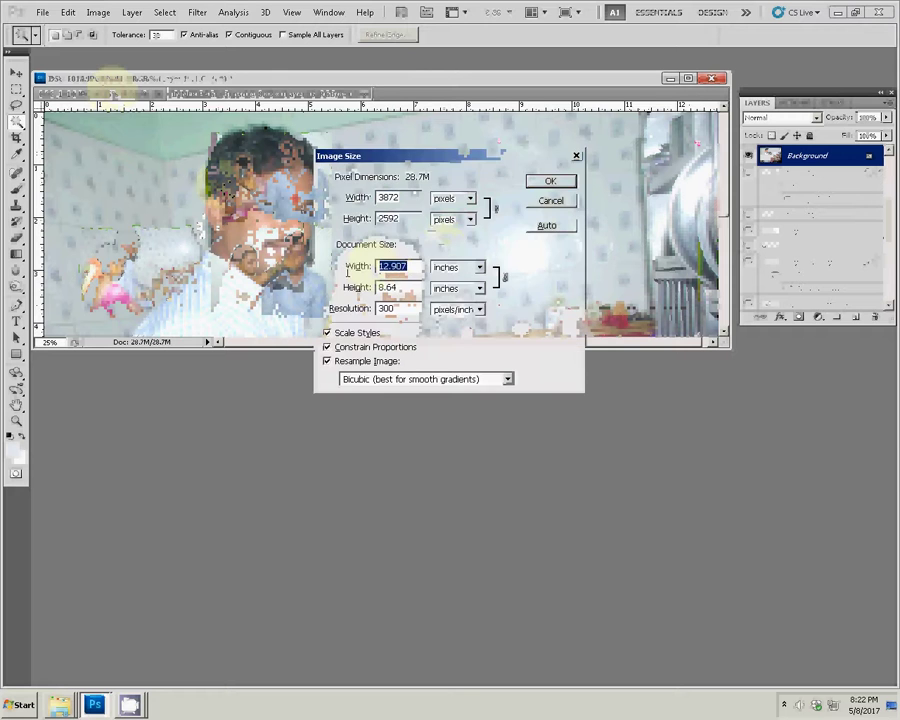
{"action": "type", "text": "8"}
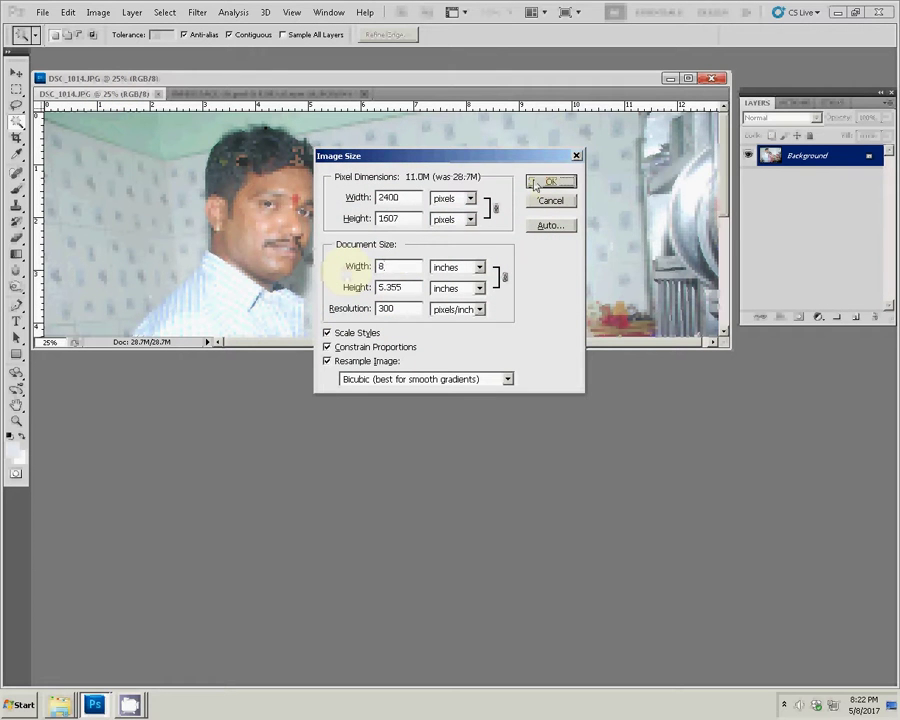
{"action": "left_click", "coordinate": [535, 181]}
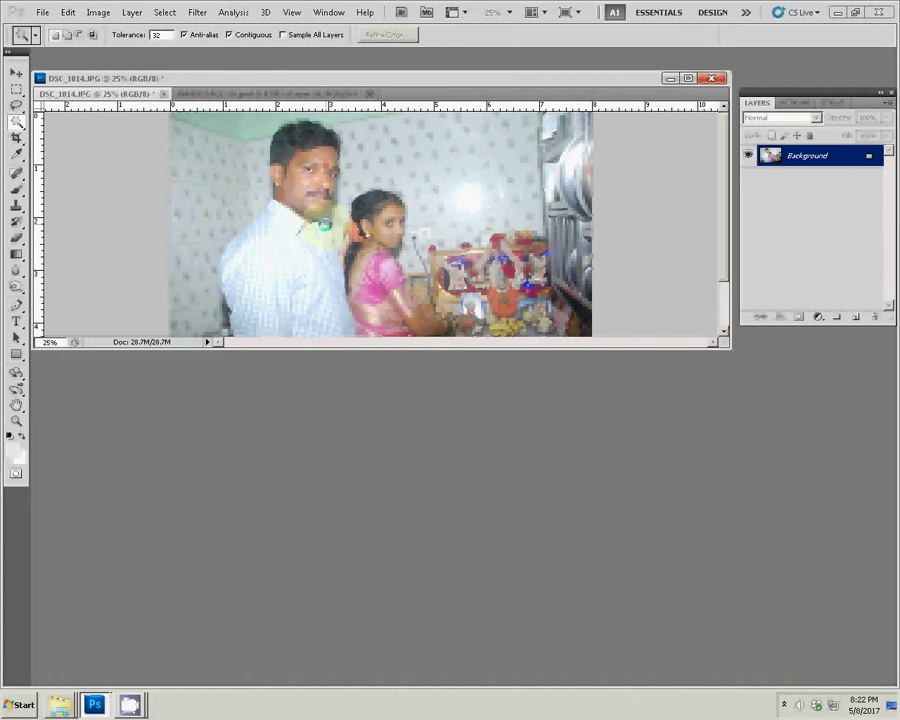
- Cut the entire photo and close it without saving
{"action": "key", "text": "ctrl+a"}
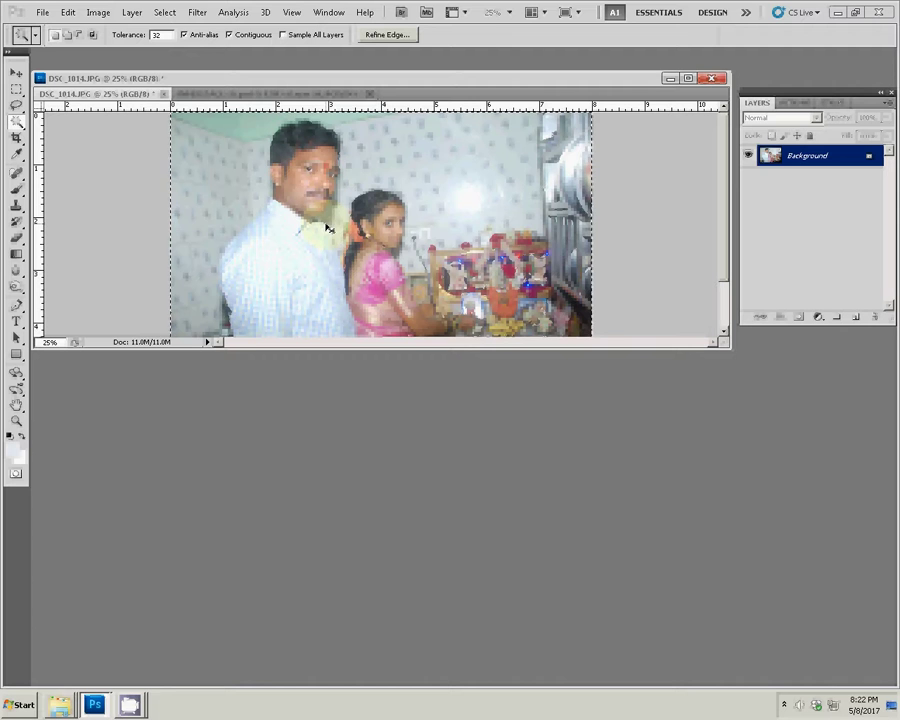
{"action": "key", "text": "Delete"}
{"action": "left_click", "coordinate": [163, 93]}
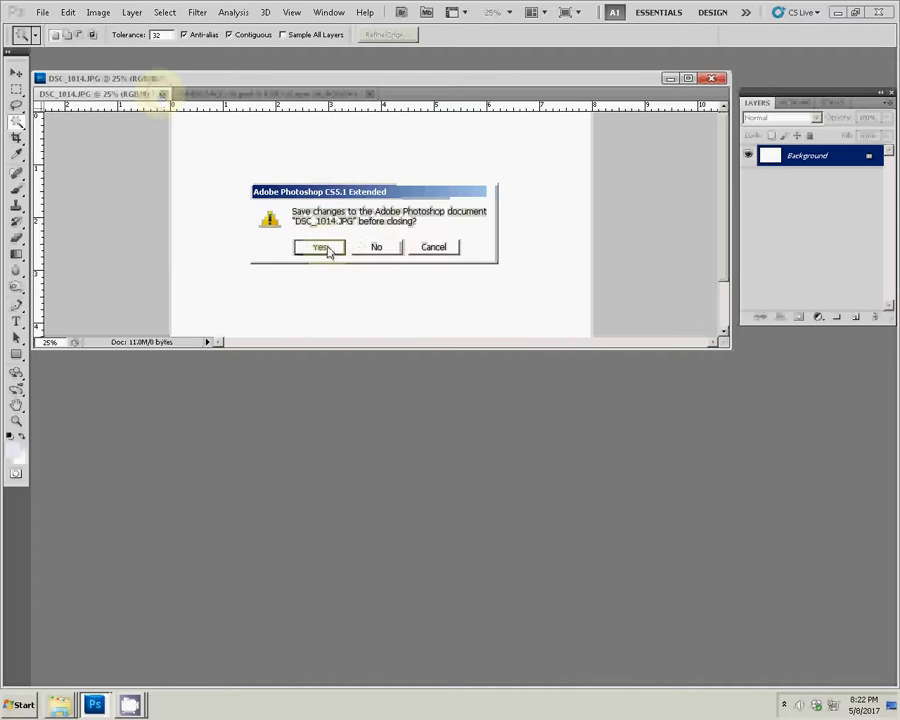
{"action": "left_click", "coordinate": [372, 247]}
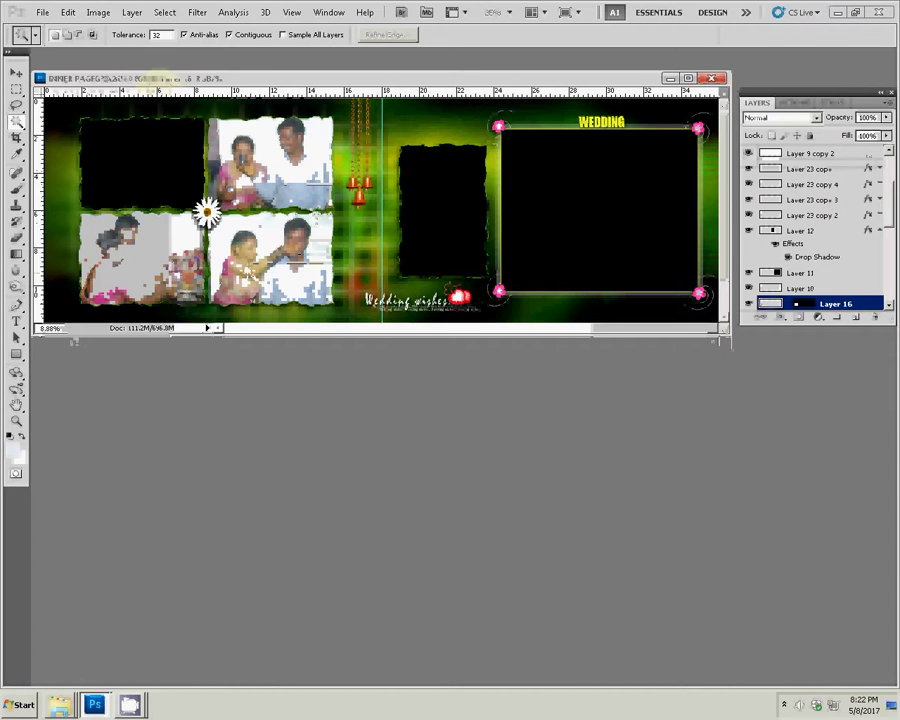
- Magic Wand the upper-left frame, paste DSC_1014 into it and shrink it to fit
{"action": "key", "text": "v"}
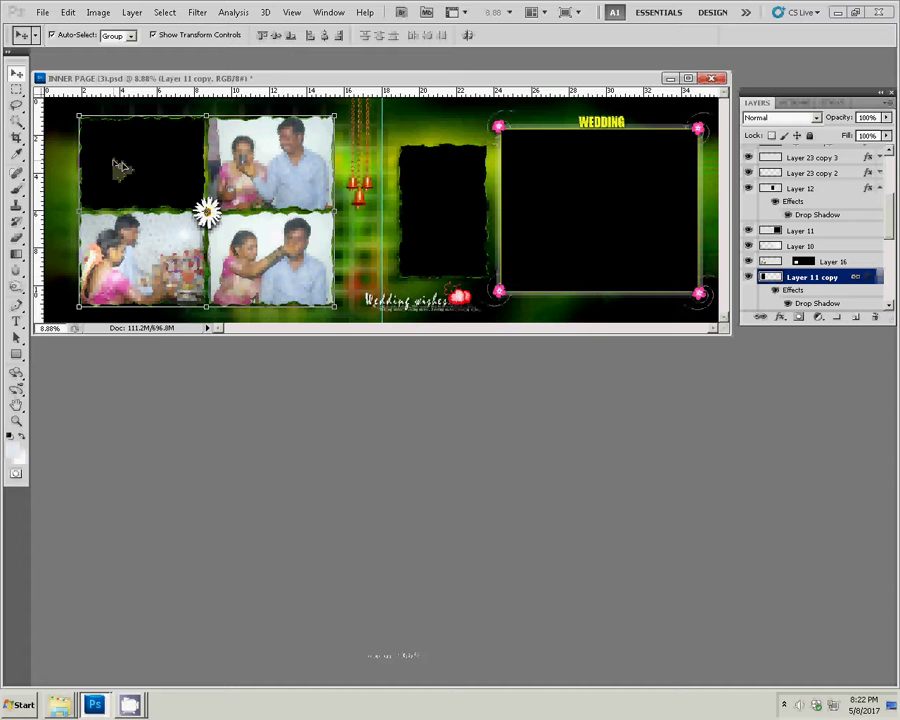
{"action": "key", "text": "w"}
{"action": "left_click", "coordinate": [133, 162]}
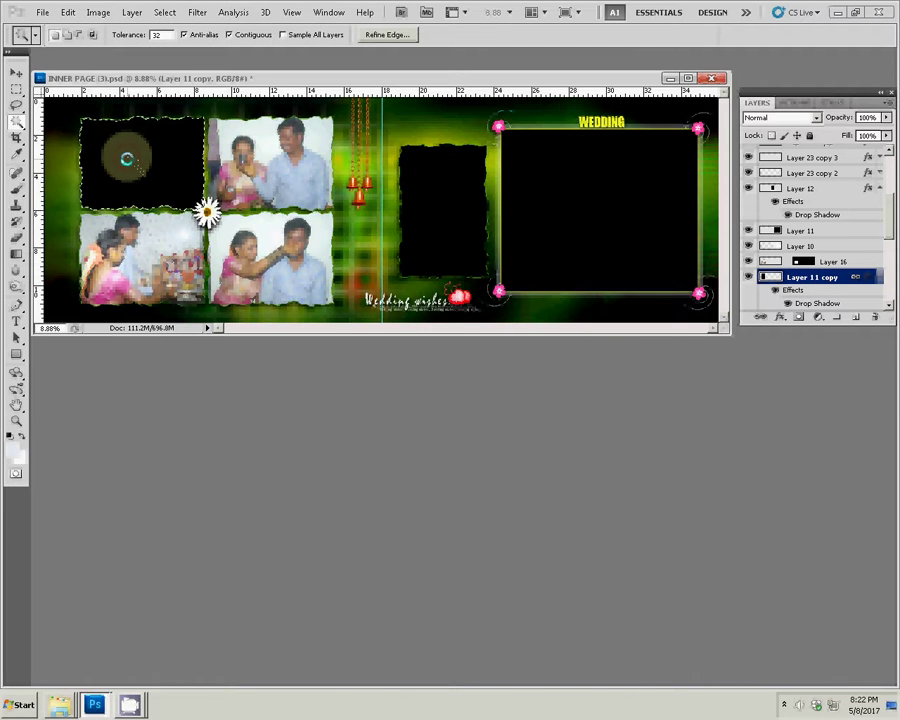
{"action": "key", "text": "ctrl+shift+alt+n"}
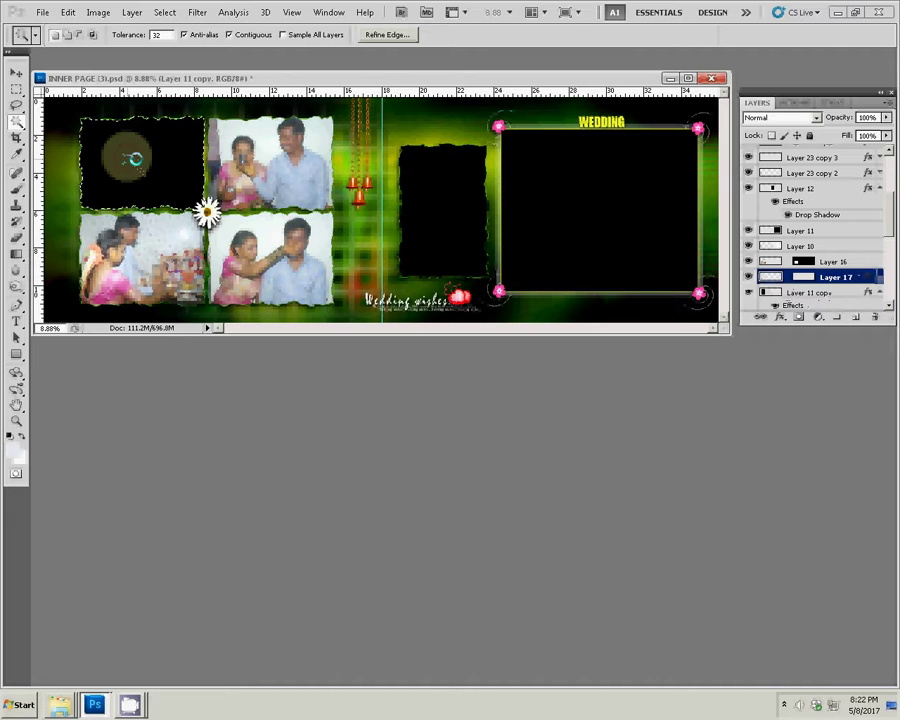
{"action": "key", "text": "ctrl+shift+alt+v"}
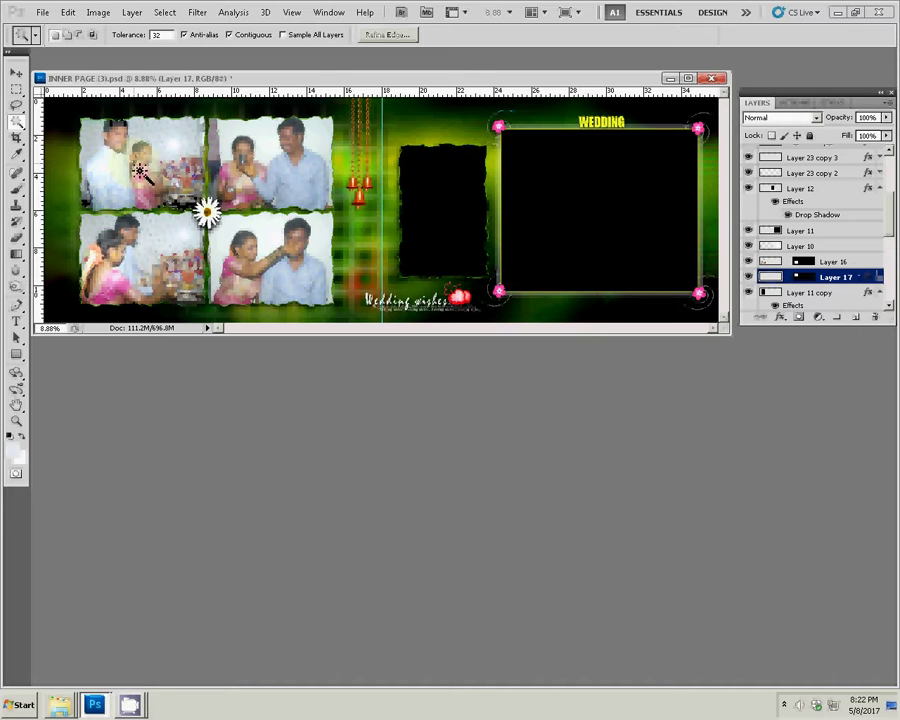
{"action": "key", "text": "v"}
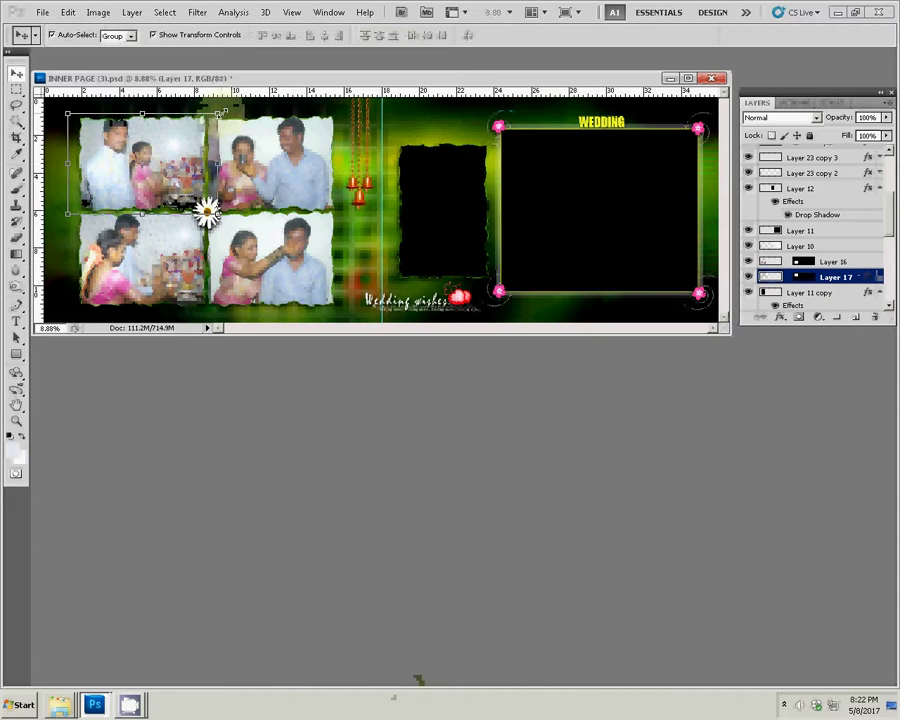
{"action": "left_click_drag", "start_coordinate": [222, 113], "coordinate": [209, 118]}
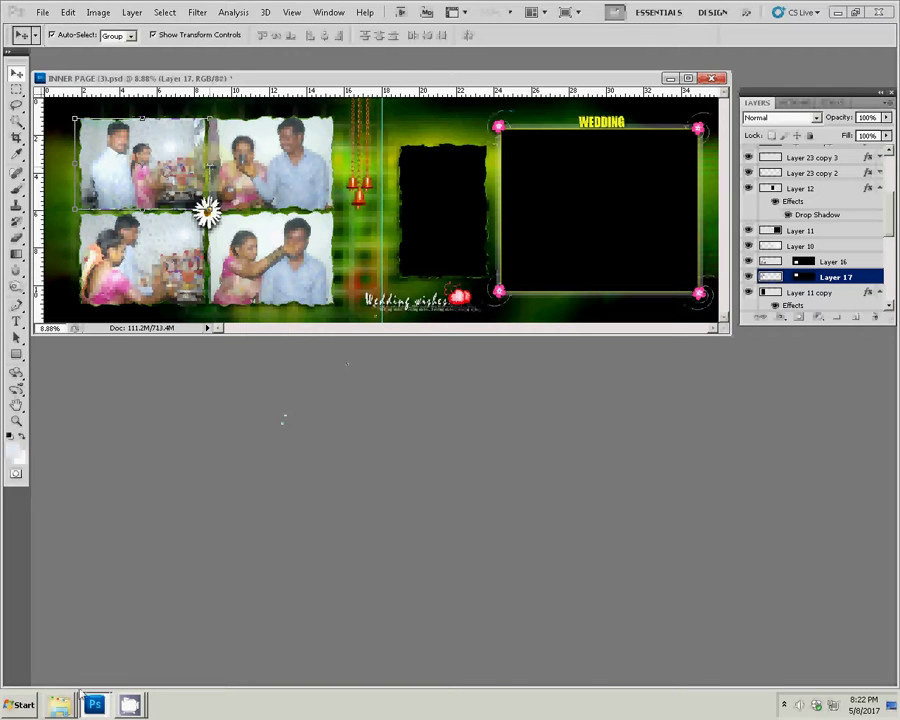
{"action": "mouse_move", "coordinate": [60, 705]}
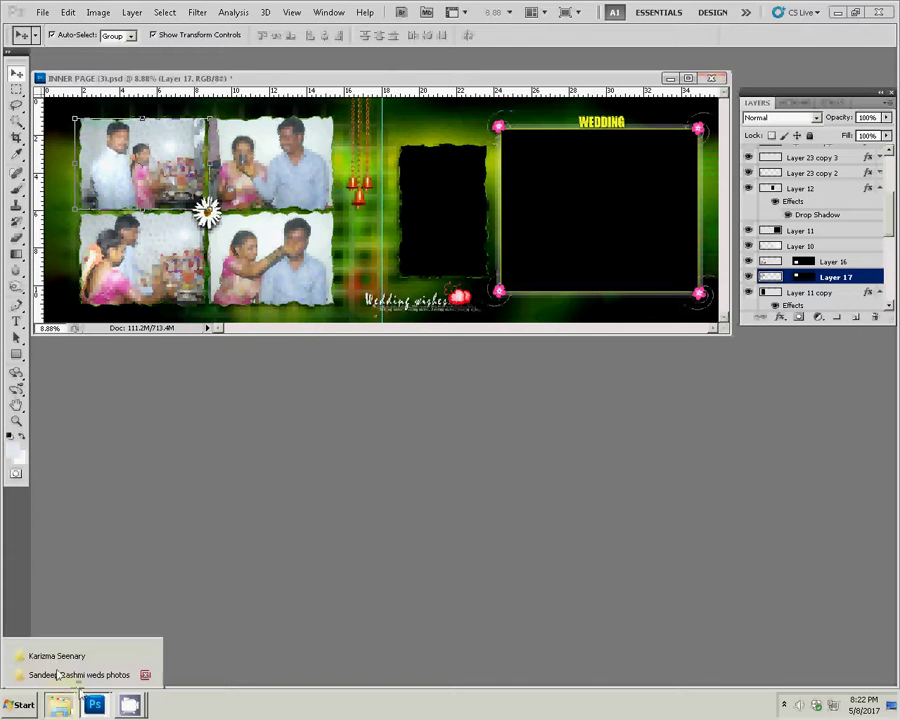
- Open the wedding photos folder and drag DSC_1017 into Photoshop
{"action": "left_click", "coordinate": [57, 678]}
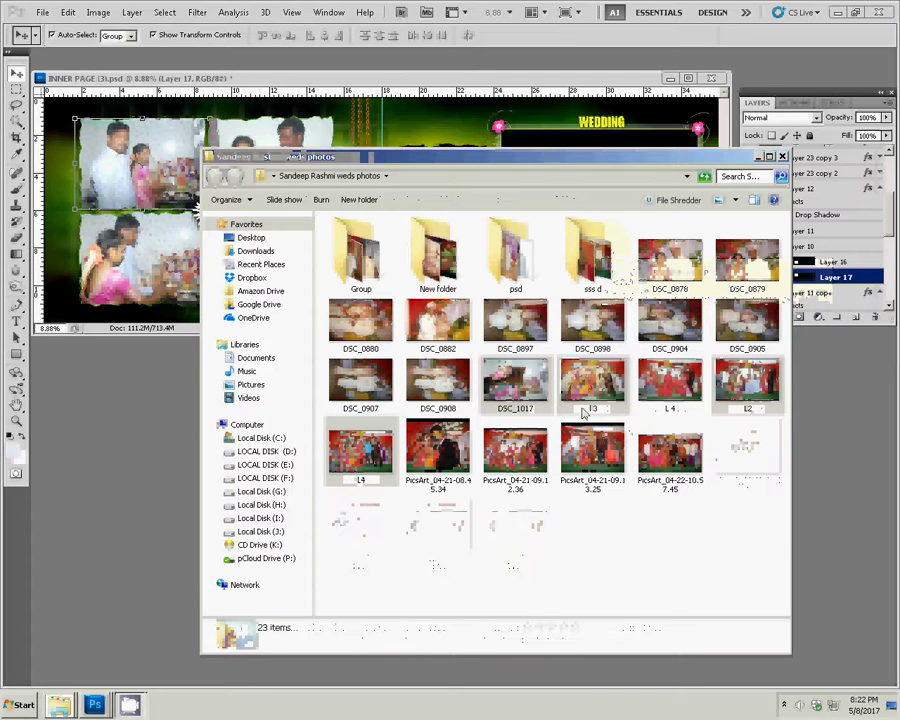
{"action": "left_click", "coordinate": [846, 545]}
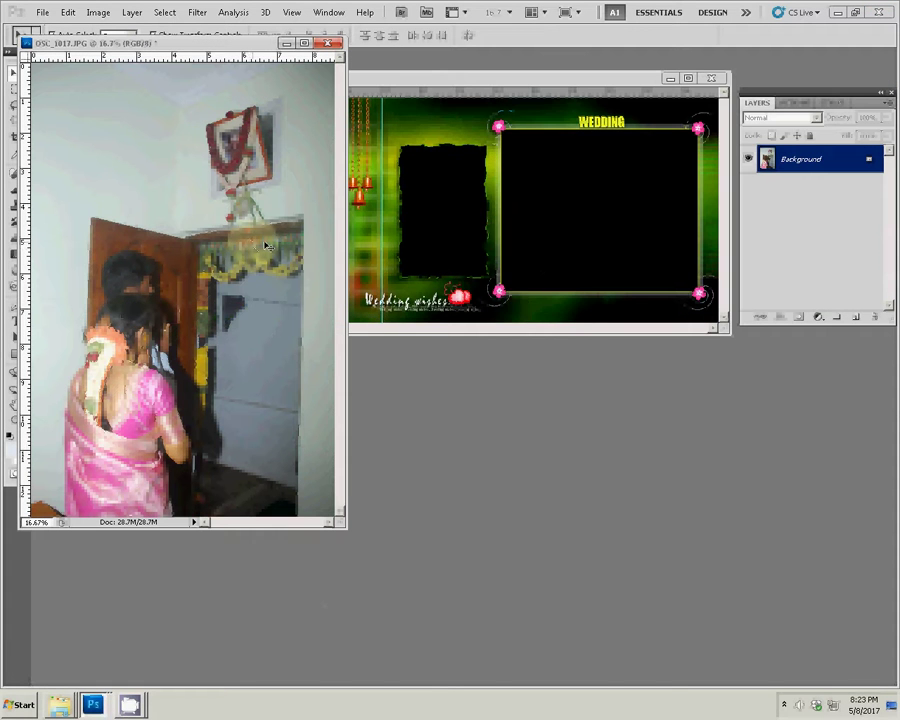
- Set DSC_1017's document width to 6 inches
{"action": "key", "text": "ctrl+alt+i"}
{"action": "left_click", "coordinate": [394, 267]}
{"action": "double_click", "coordinate": [394, 267]}
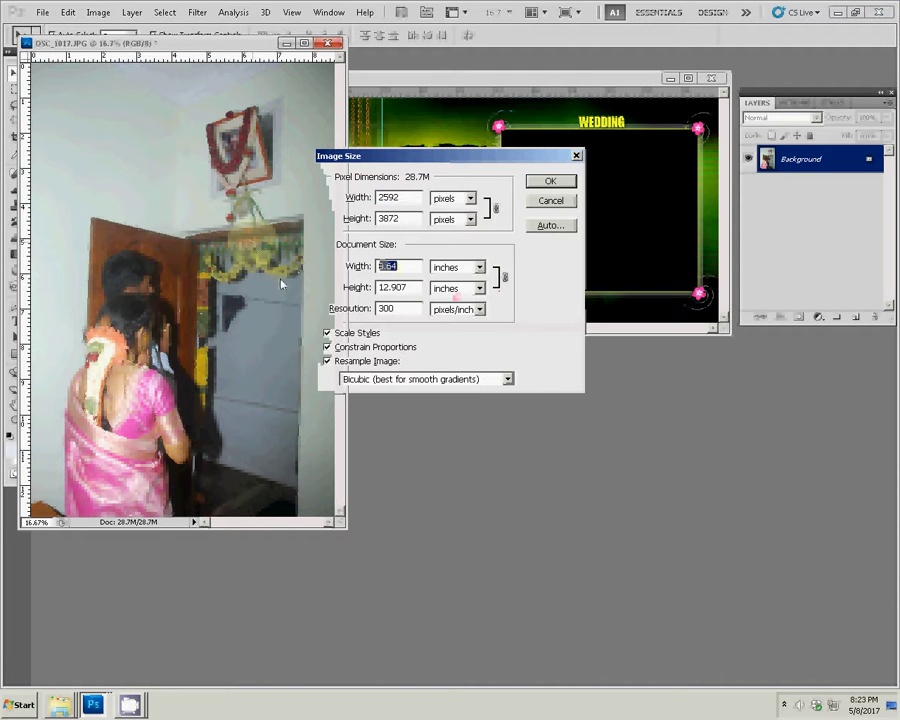
{"action": "type", "text": "6"}
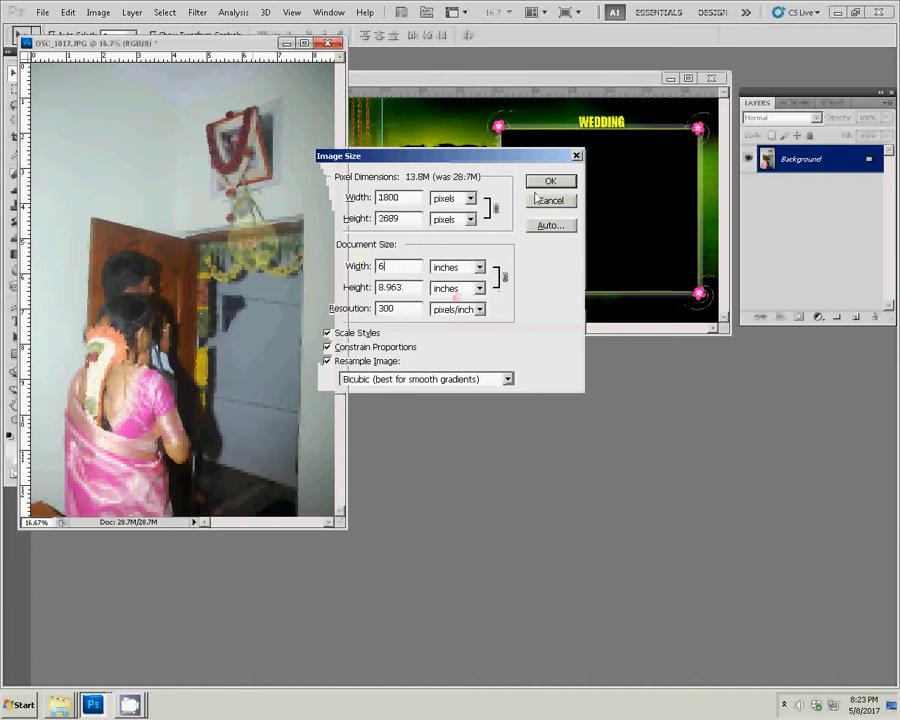
{"action": "left_click", "coordinate": [549, 182]}
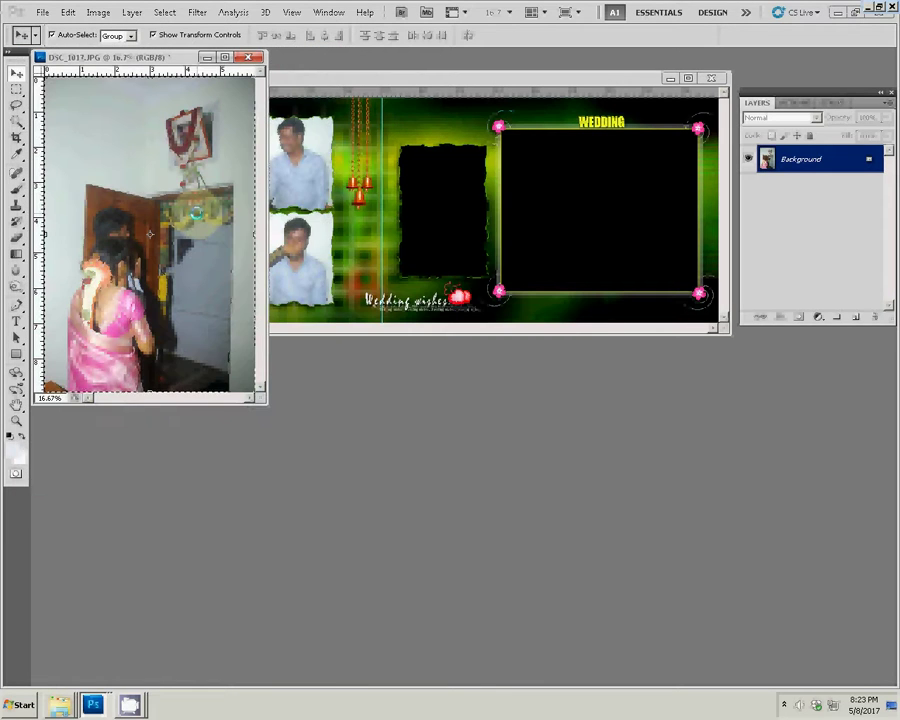
- Cut the resized photo and close DSC_1017 without saving
{"action": "key", "text": "Delete"}
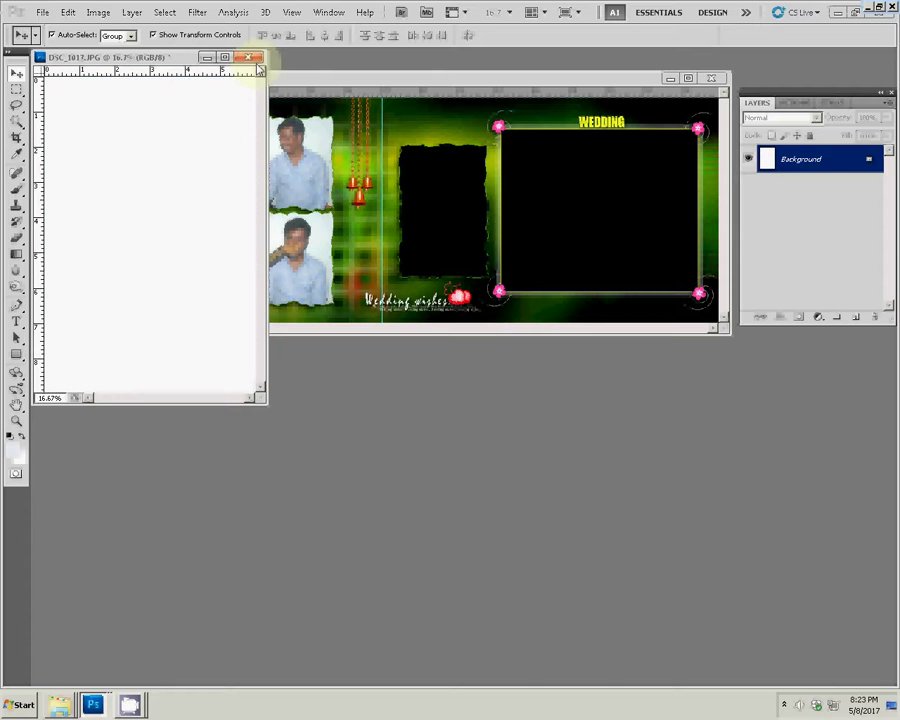
{"action": "left_click", "coordinate": [254, 58]}
{"action": "left_click", "coordinate": [430, 244]}
{"action": "left_click", "coordinate": [422, 209]}
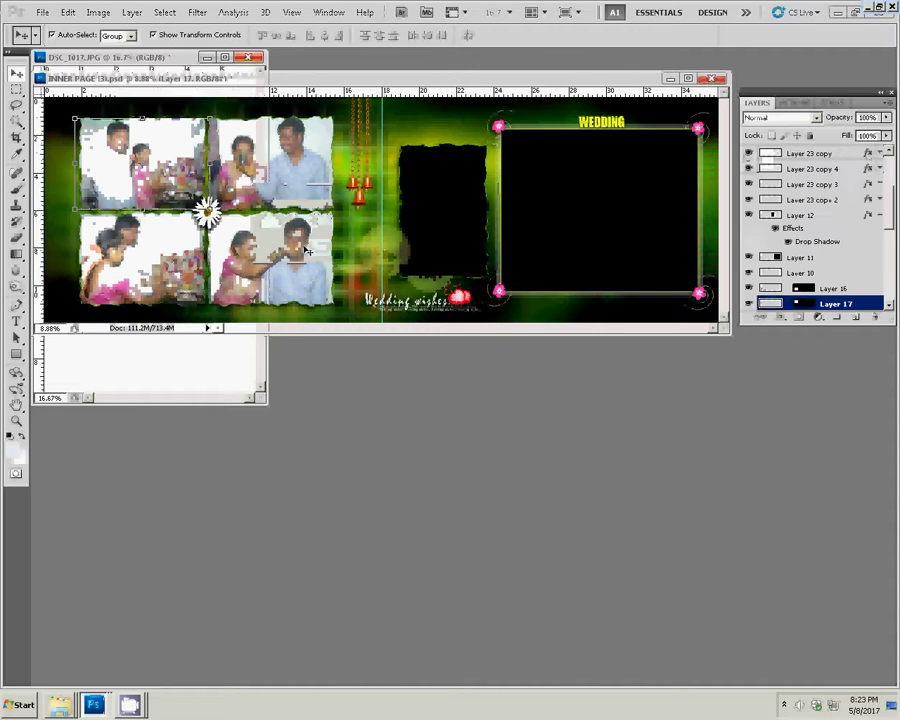
- Magic Wand the narrow frame on Layer 12, paste DSC_1017 in and scale to about 86%
{"action": "left_click", "coordinate": [422, 209]}
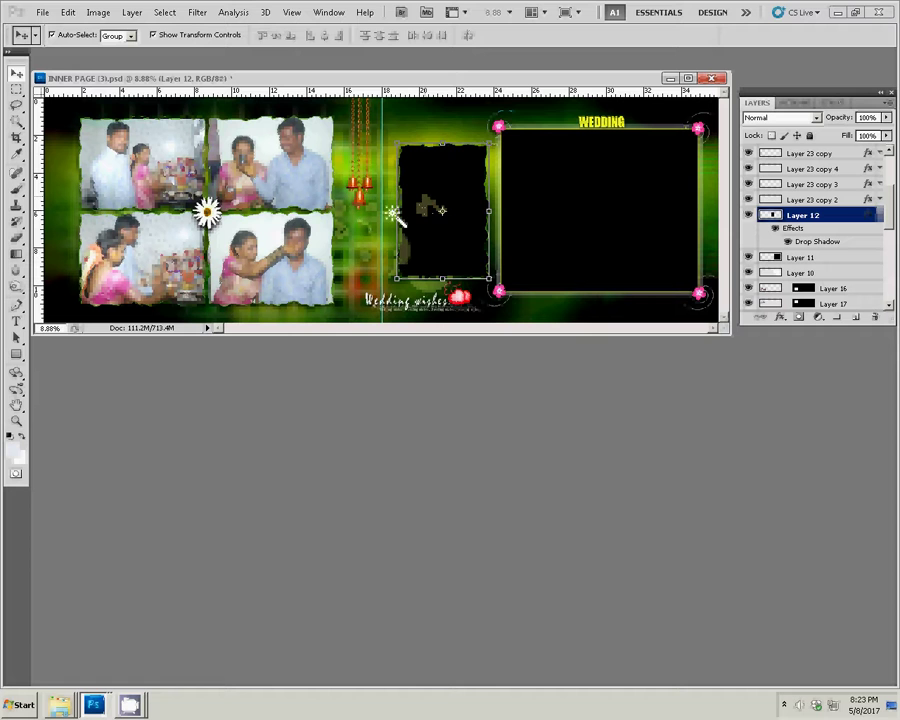
{"action": "key", "text": "w"}
{"action": "left_click", "coordinate": [432, 206]}
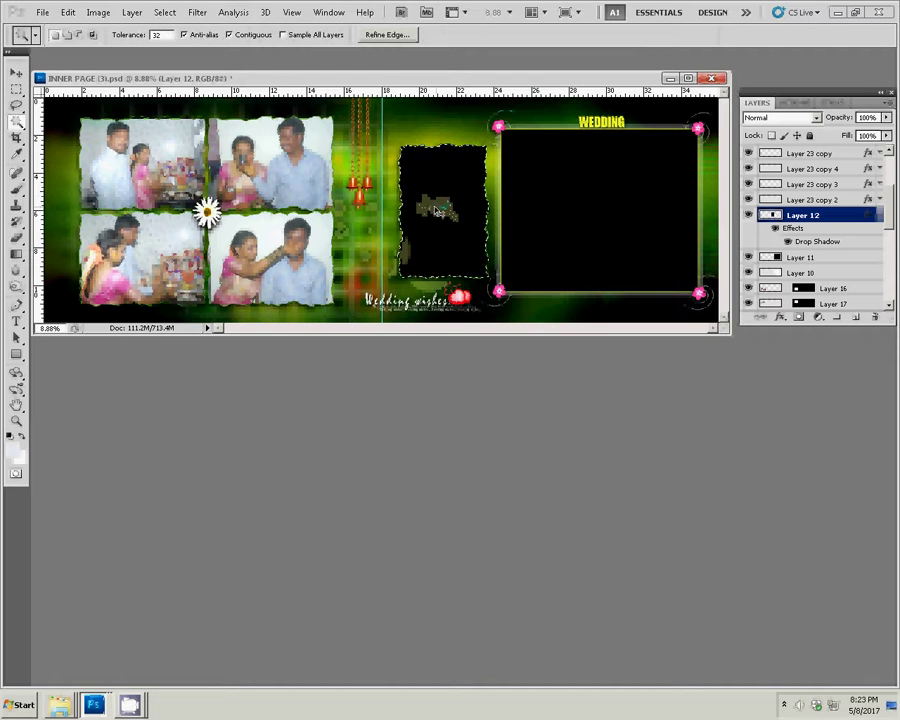
{"action": "key", "text": "ctrl+j"}
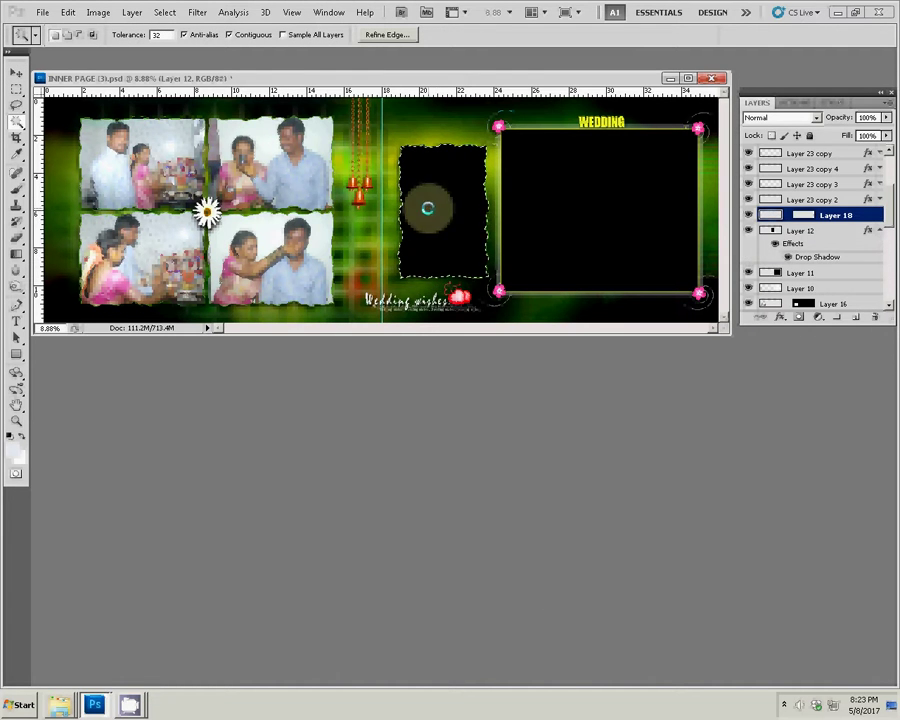
{"action": "key", "text": "v"}
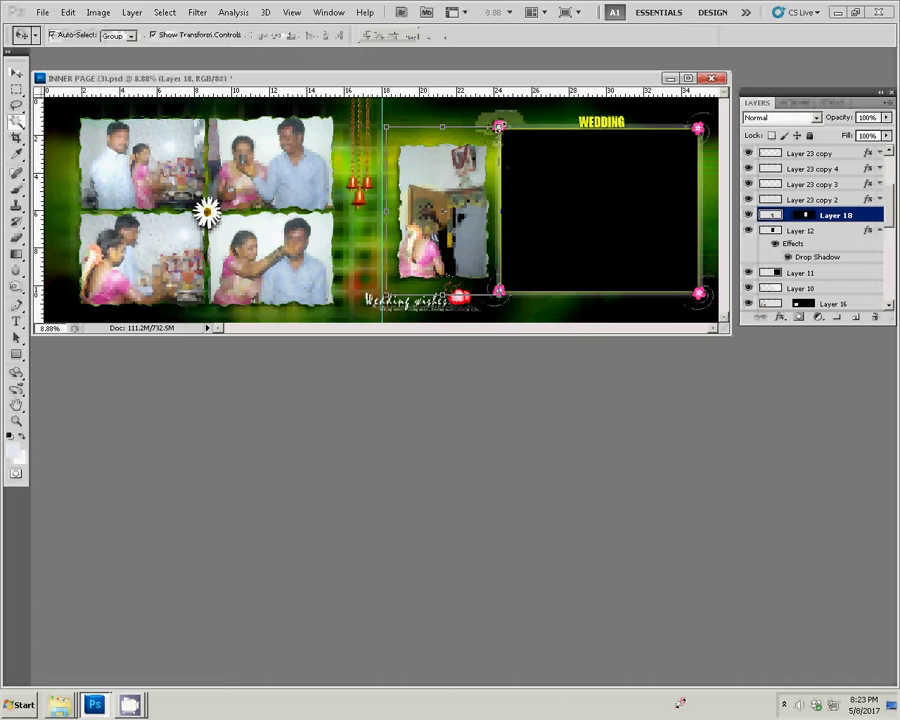
{"action": "left_click_drag", "start_coordinate": [499, 127], "coordinate": [490, 134]}
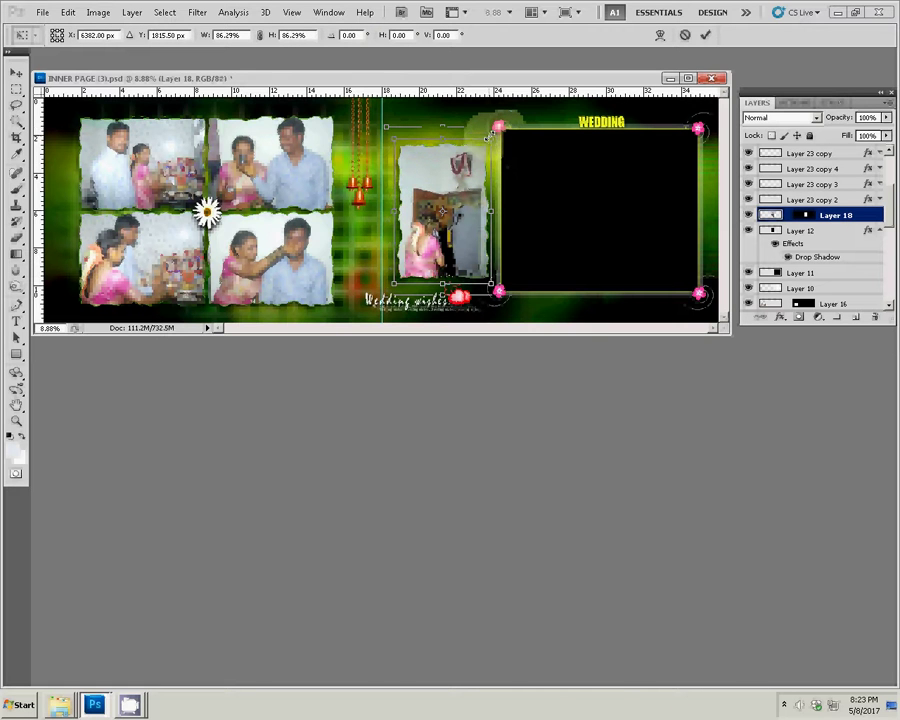
{"action": "key", "text": "Return"}
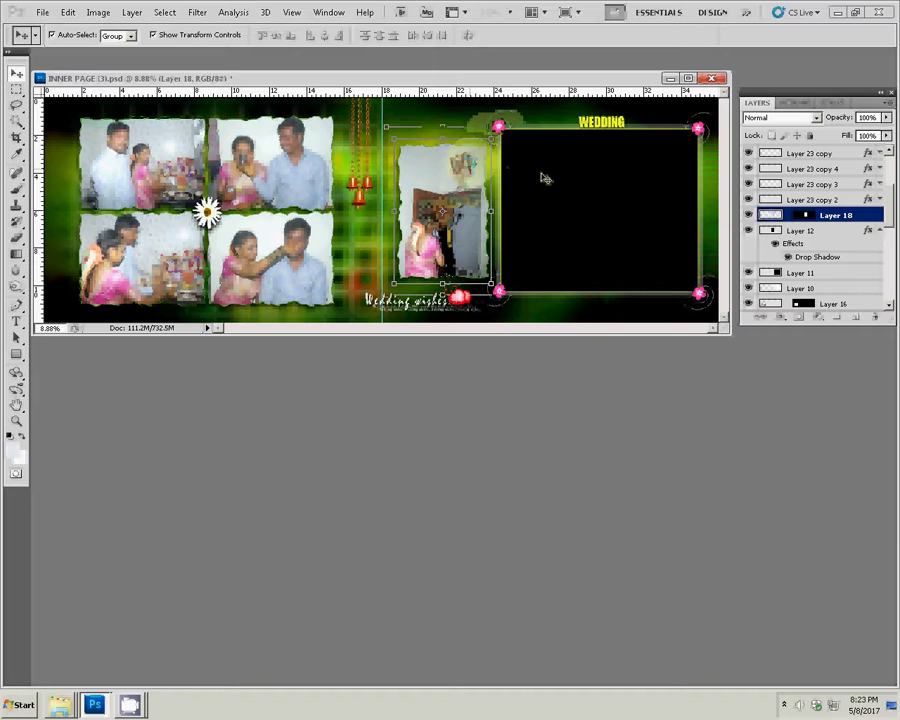
- Drag DSC_0878 from the wedding photos folder into Photoshop to open it
{"action": "mouse_move", "coordinate": [60, 705]}
{"action": "left_click", "coordinate": [75, 675]}
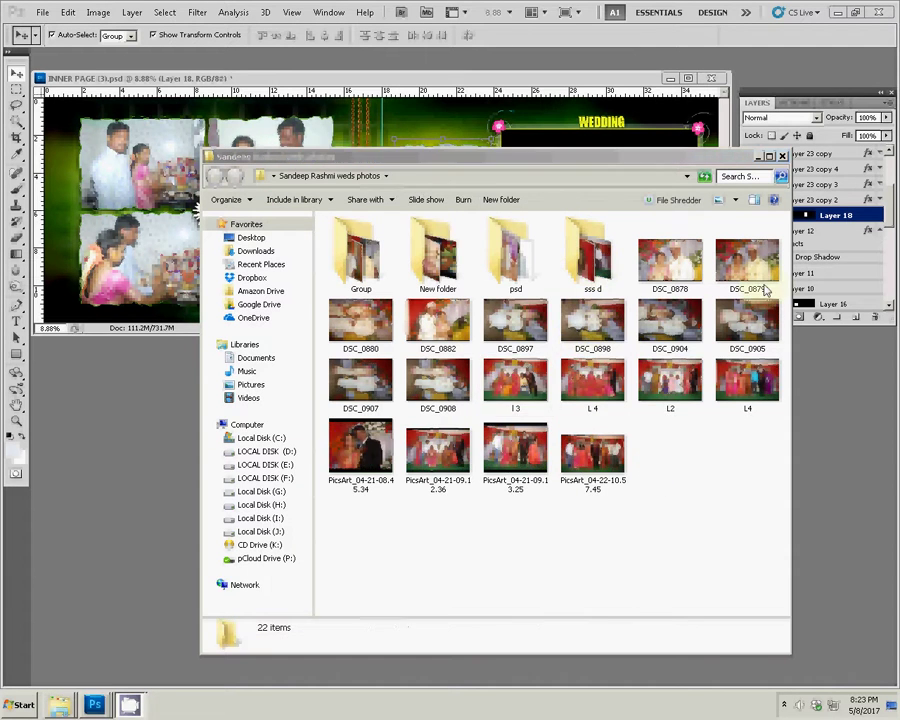
{"action": "left_click", "coordinate": [683, 274]}
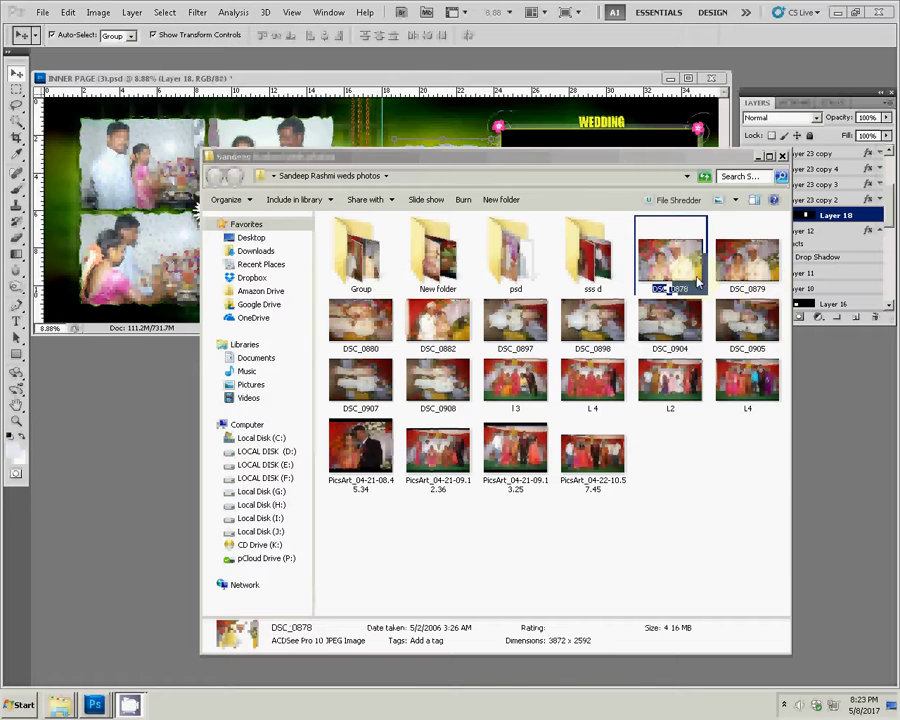
{"action": "left_click", "coordinate": [850, 483]}
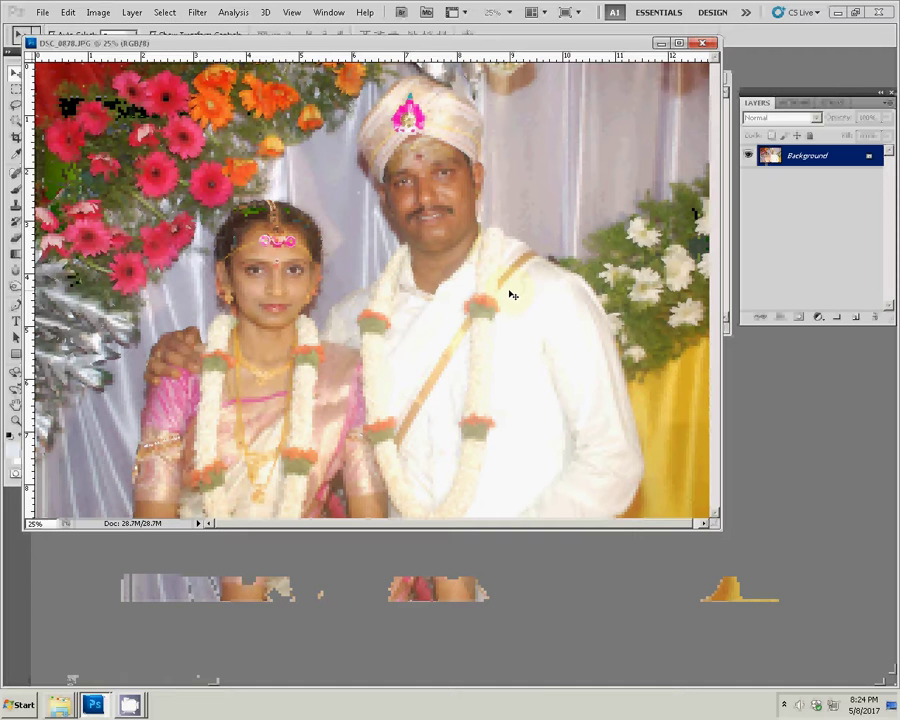
- Duplicate the DSC_0878 Background as Layer 1 and reselect the Background layer
{"action": "key", "text": "ctrl+j"}
{"action": "left_click", "coordinate": [805, 177]}
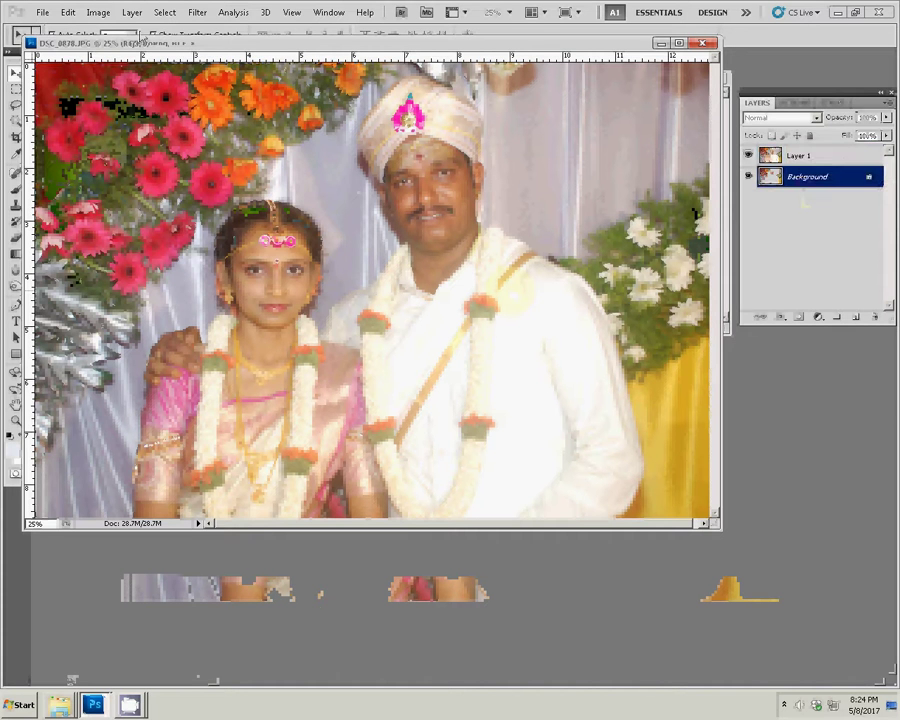
{"action": "left_click", "coordinate": [197, 12]}
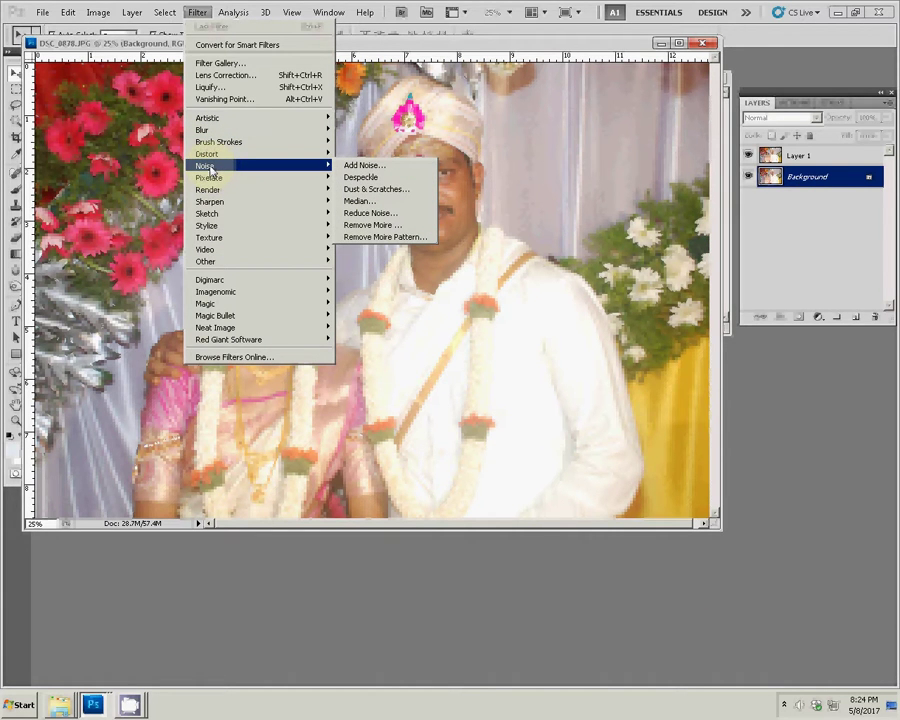
{"action": "mouse_move", "coordinate": [206, 303]}
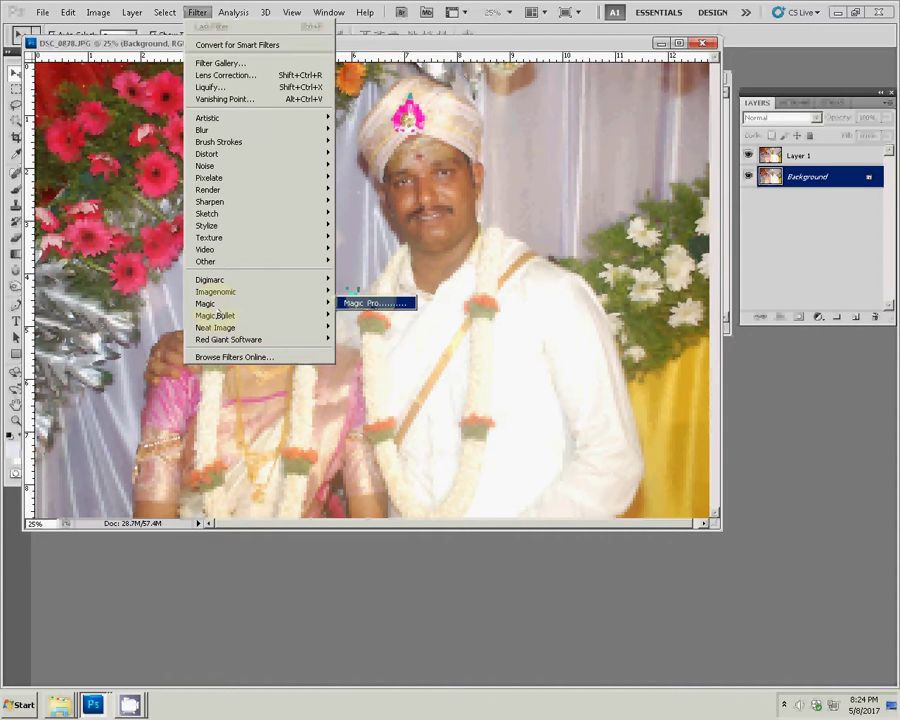
- Apply Magic Pro to the Background with Graininess raised from 30 to 88
{"action": "left_click", "coordinate": [365, 302]}
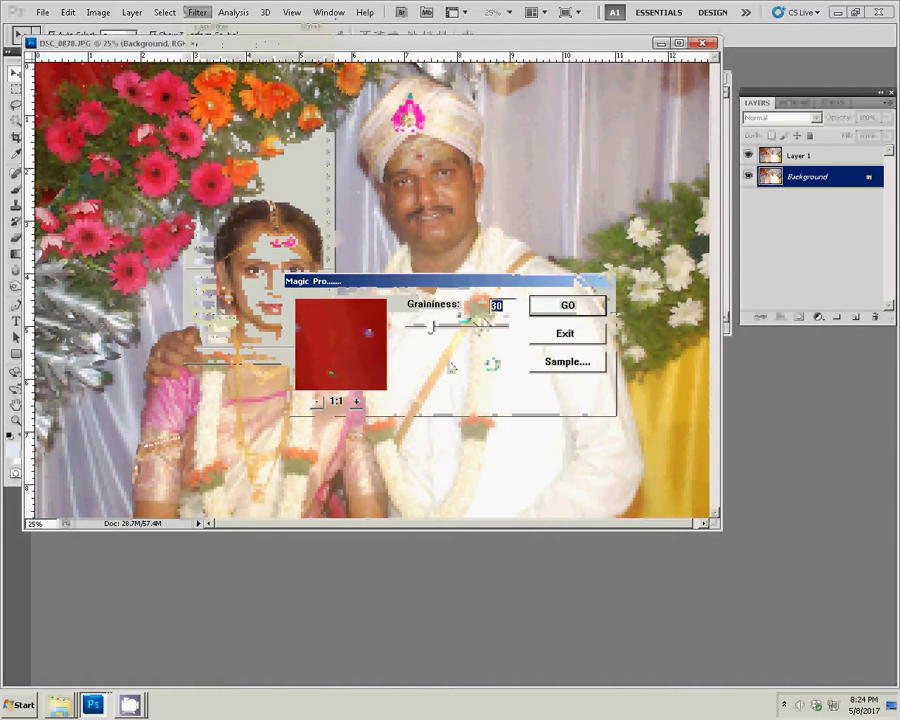
{"action": "left_click_drag", "start_coordinate": [432, 326], "coordinate": [478, 326]}
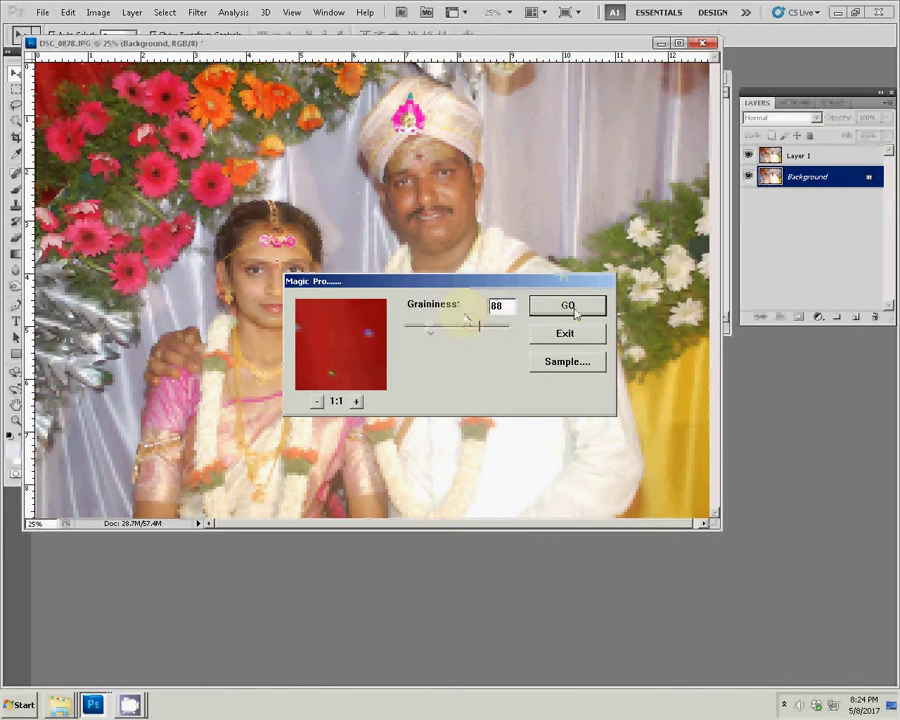
{"action": "left_click", "coordinate": [576, 313]}
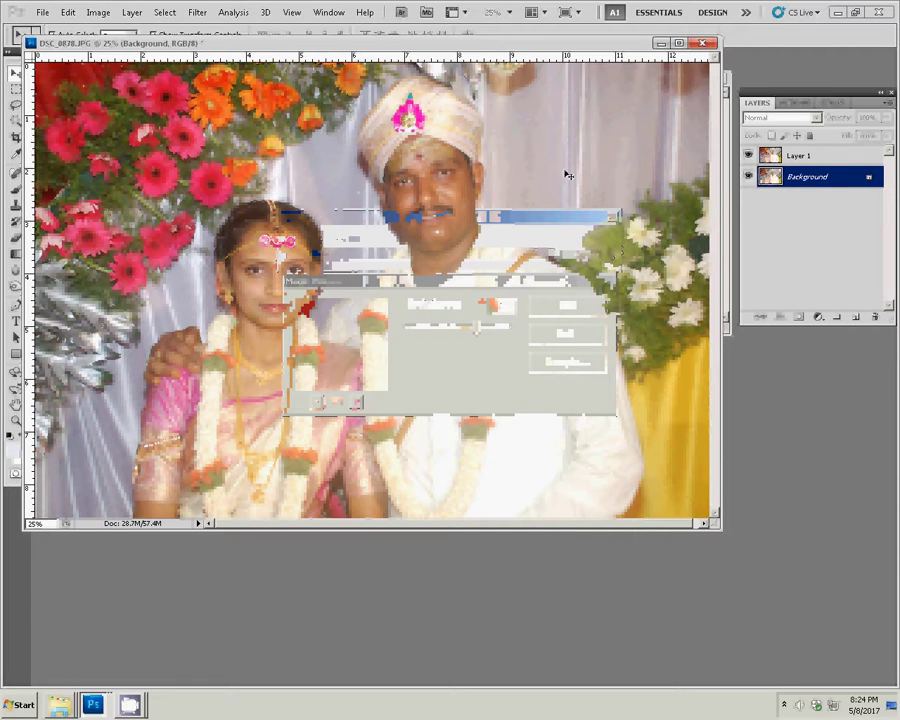
- Select Layer 1 and zoom in on the couple's faces
{"action": "left_click", "coordinate": [799, 157]}
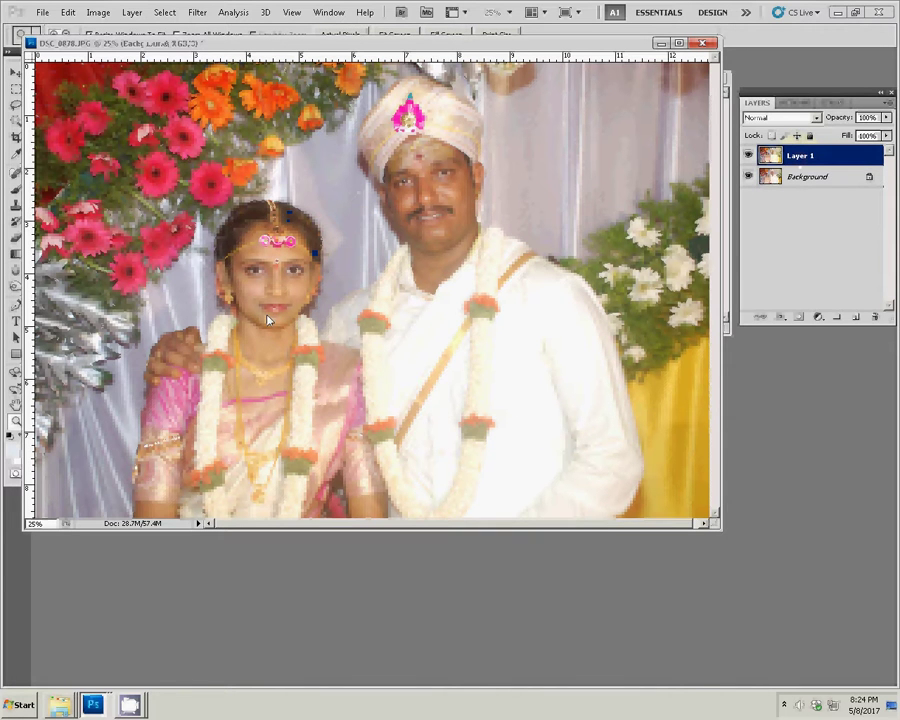
{"action": "left_click_drag", "start_coordinate": [365, 265], "coordinate": [465, 333]}
{"action": "left_click", "coordinate": [465, 333]}
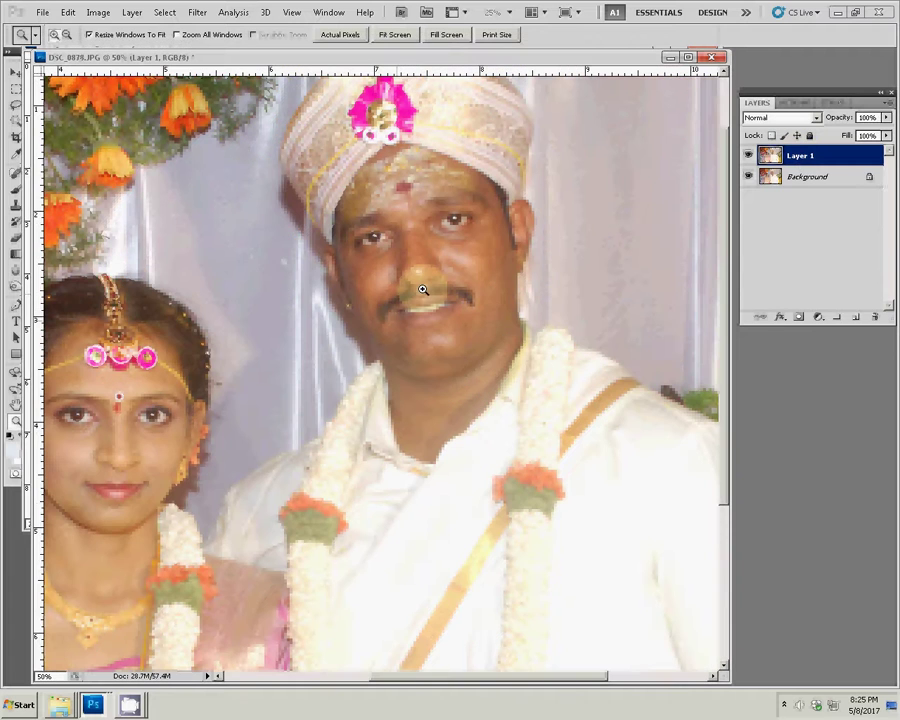
- Erase Layer 1 over the faces at 55% opacity, then merge it into the Background
{"action": "left_click", "coordinate": [12, 168]}
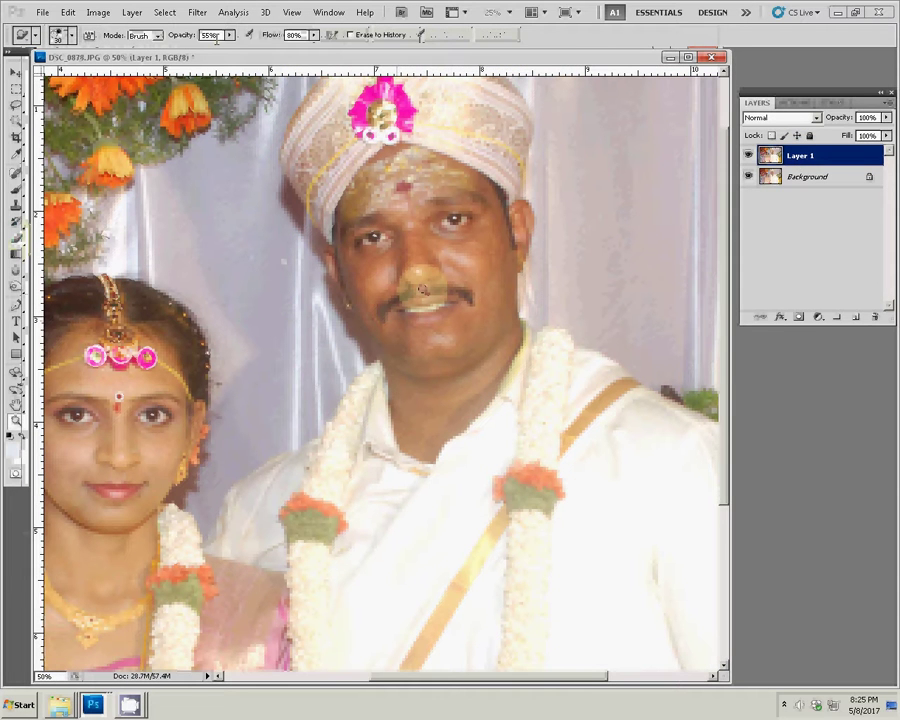
{"action": "left_click_drag", "start_coordinate": [400, 290], "coordinate": [380, 280]}
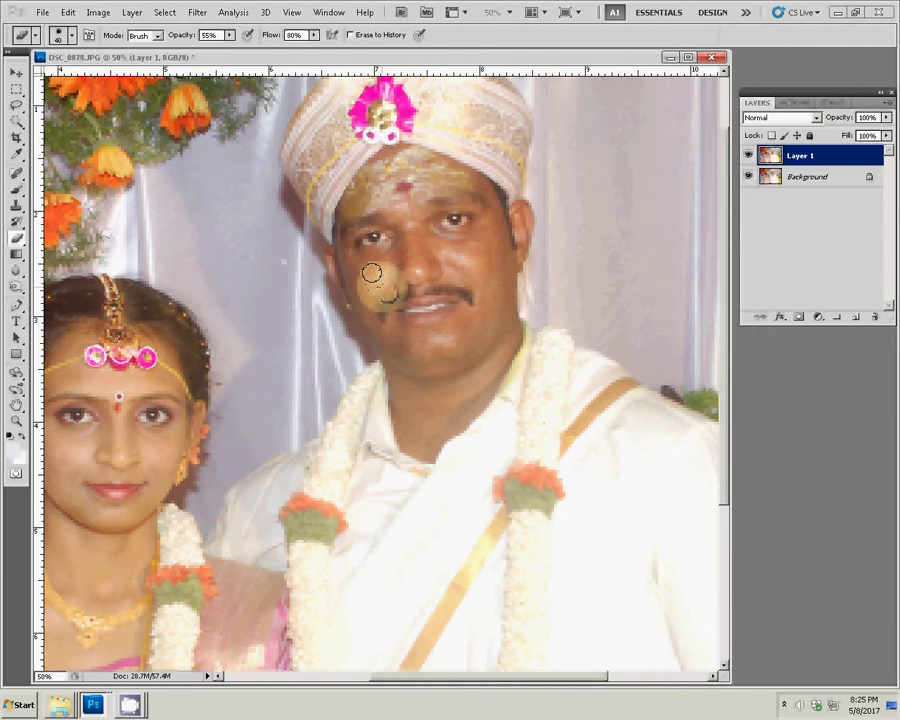
{"action": "key", "text": "bracketright"}
{"action": "key", "text": "bracketright"}
{"action": "key", "text": "bracketright"}
{"action": "key", "text": "ctrl+z"}
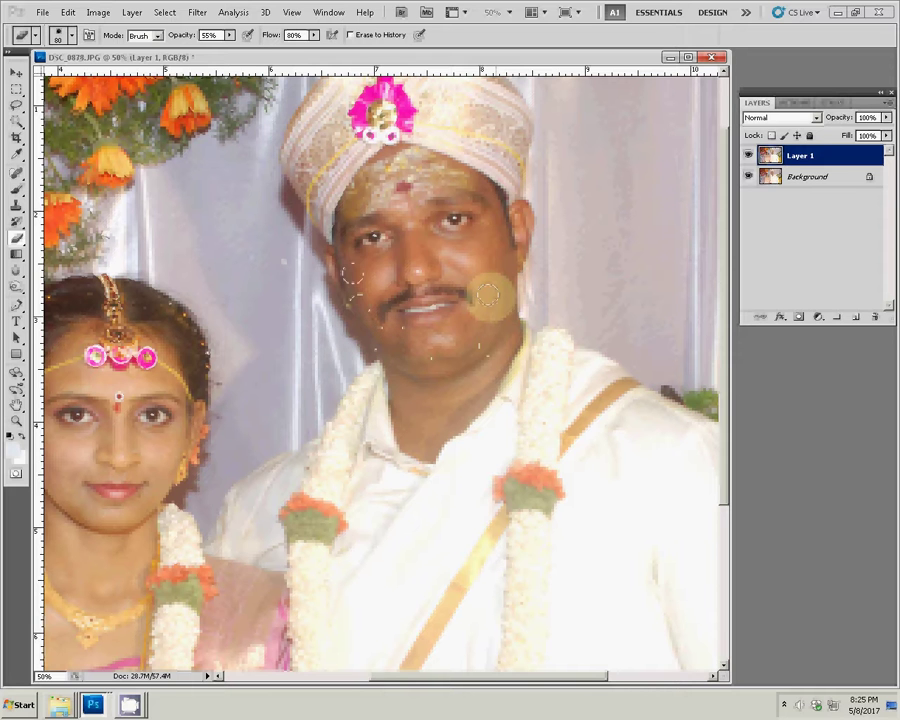
{"action": "left_click_drag", "start_coordinate": [275, 351], "coordinate": [515, 251]}
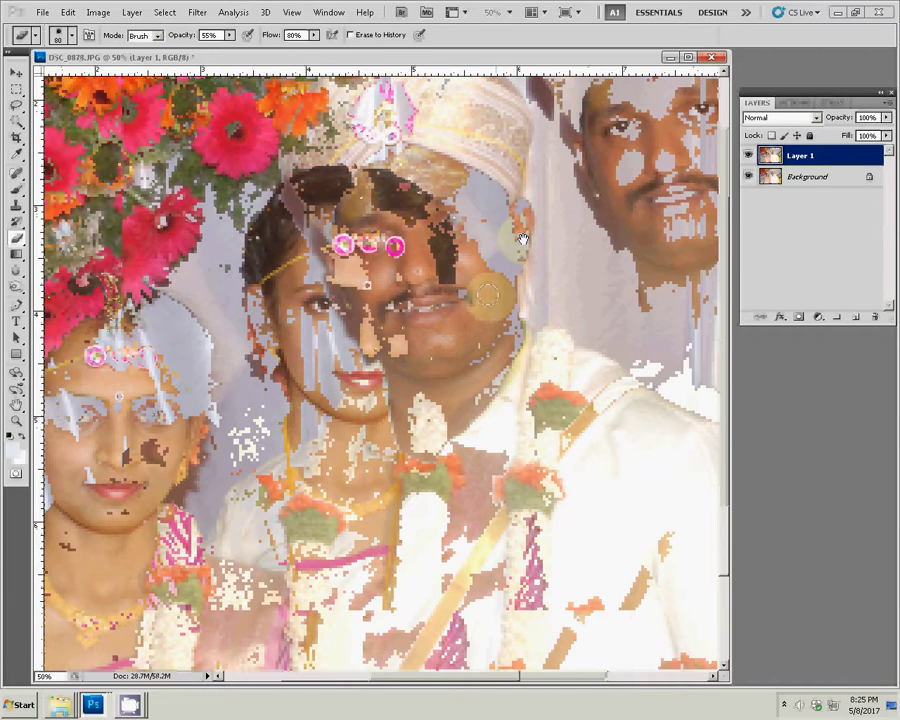
{"action": "left_click_drag", "start_coordinate": [343, 323], "coordinate": [360, 403]}
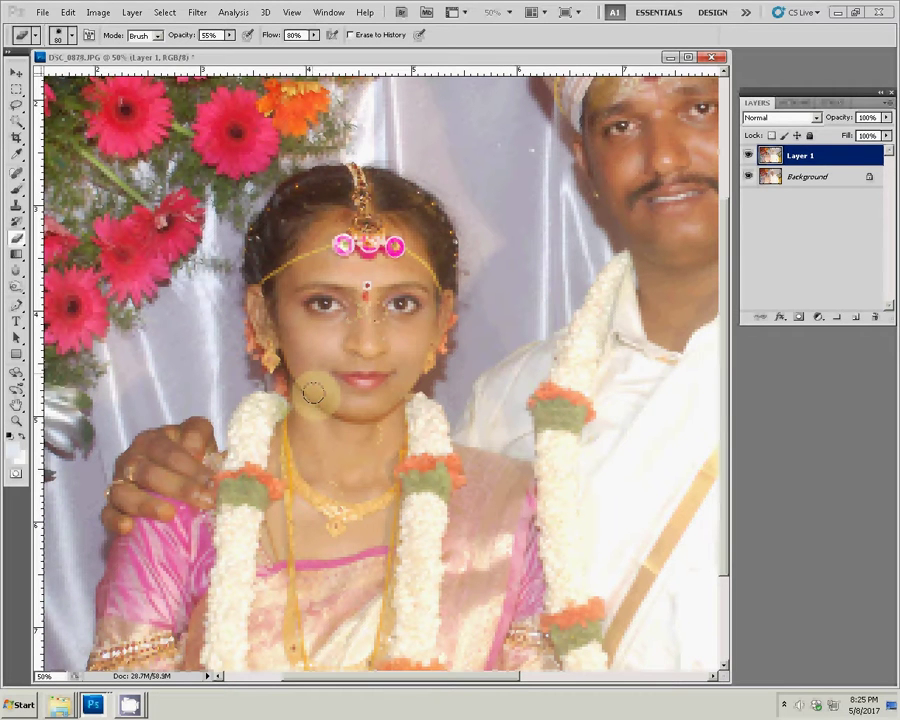
{"action": "key", "text": "ctrl+e"}
- Fit the photo on screen, copy all of it, and close DSC_0878 without saving
{"action": "key", "text": "z"}
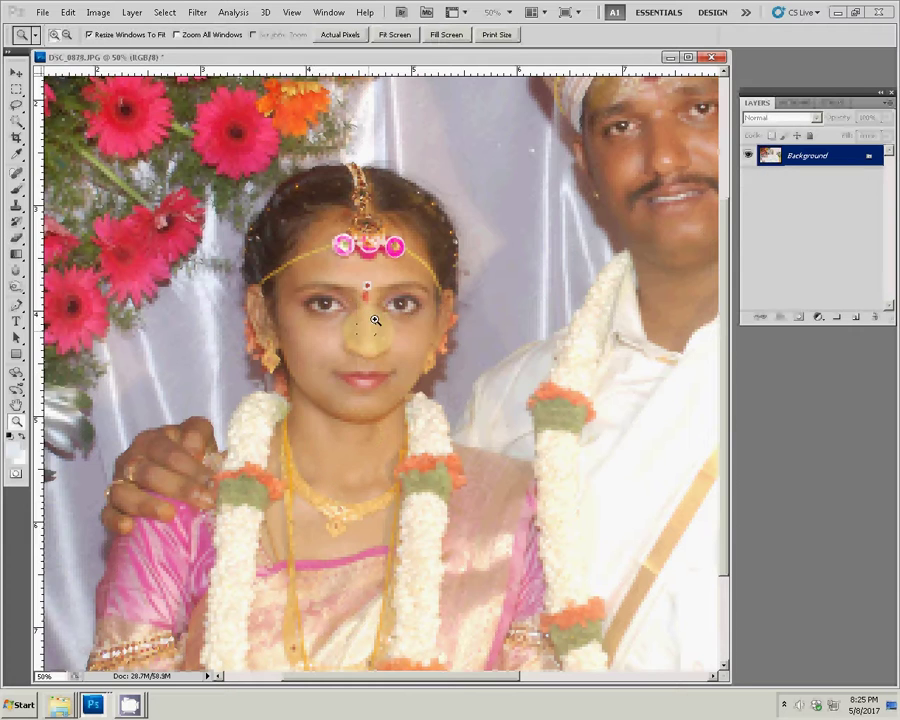
{"action": "right_click", "coordinate": [375, 320]}
{"action": "left_click", "coordinate": [378, 324]}
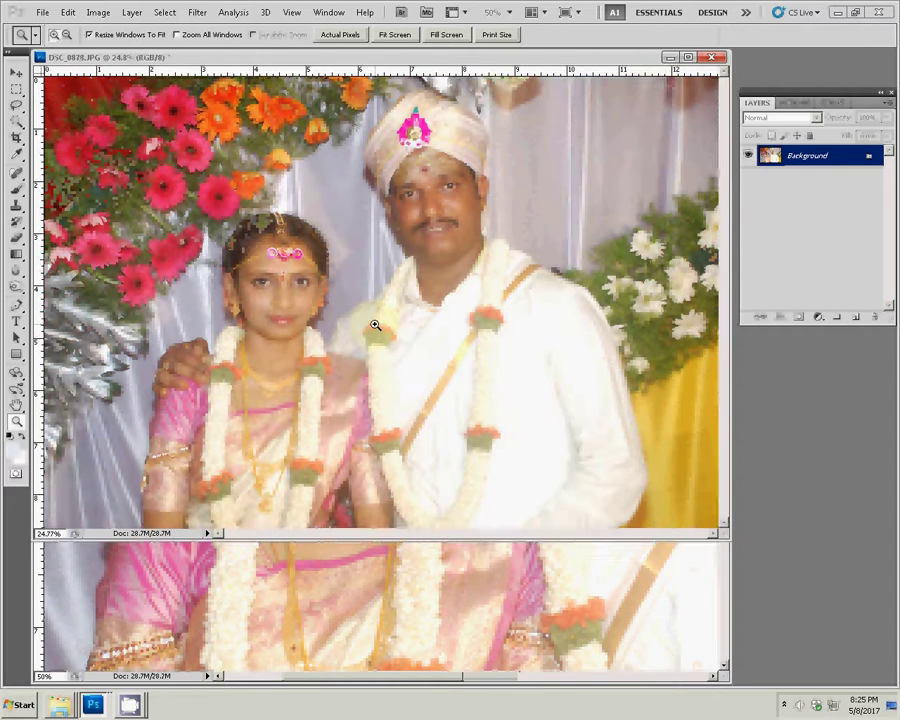
{"action": "key", "text": "ctrl+a"}
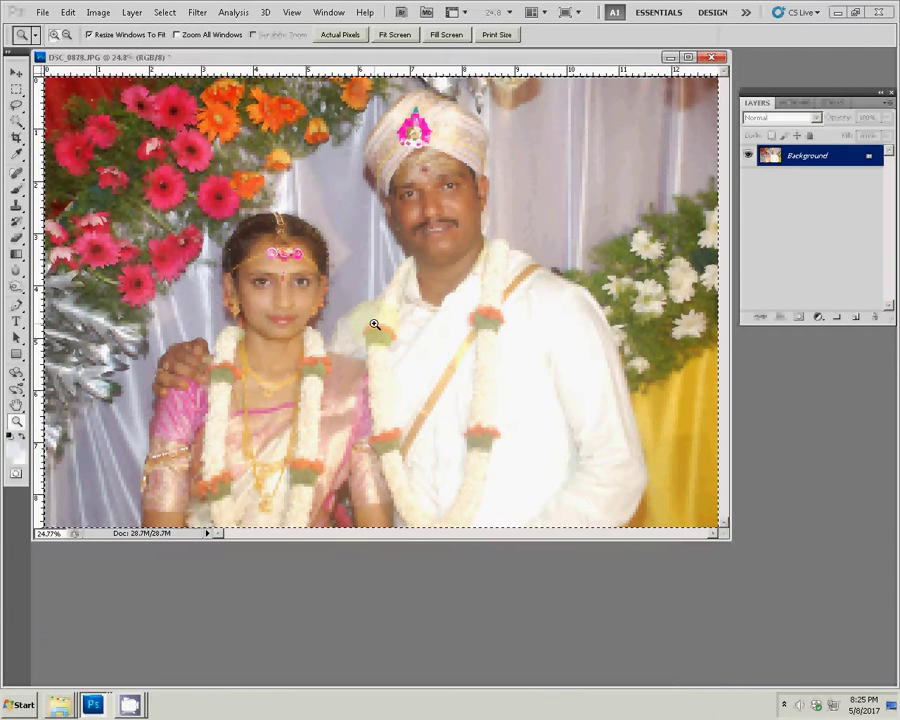
{"action": "key", "text": "Delete"}
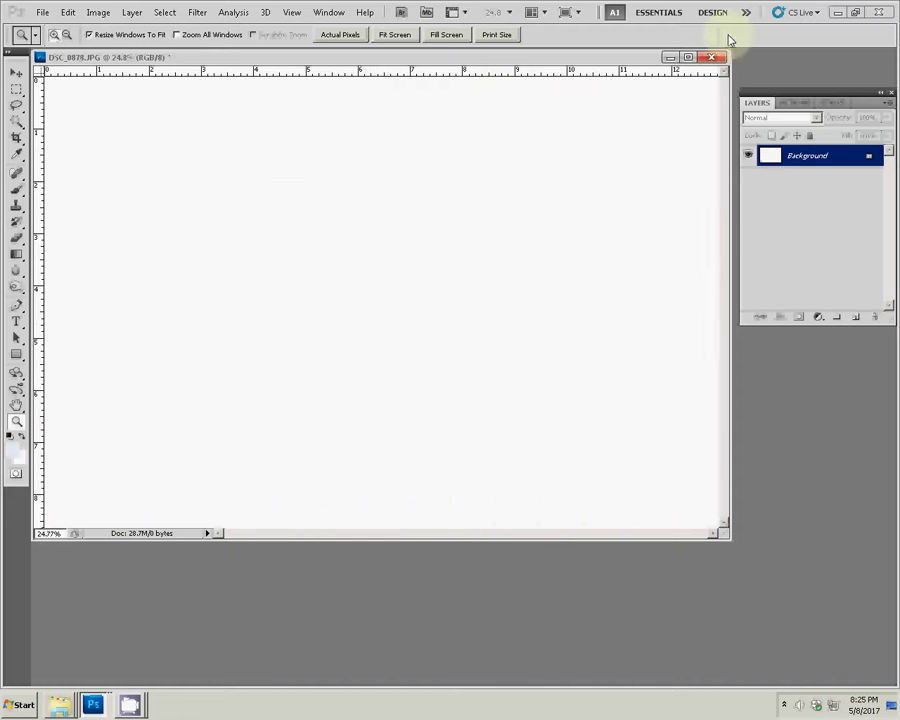
{"action": "left_click", "coordinate": [712, 57]}
{"action": "key", "text": "Tab"}
{"action": "key", "text": "Return"}
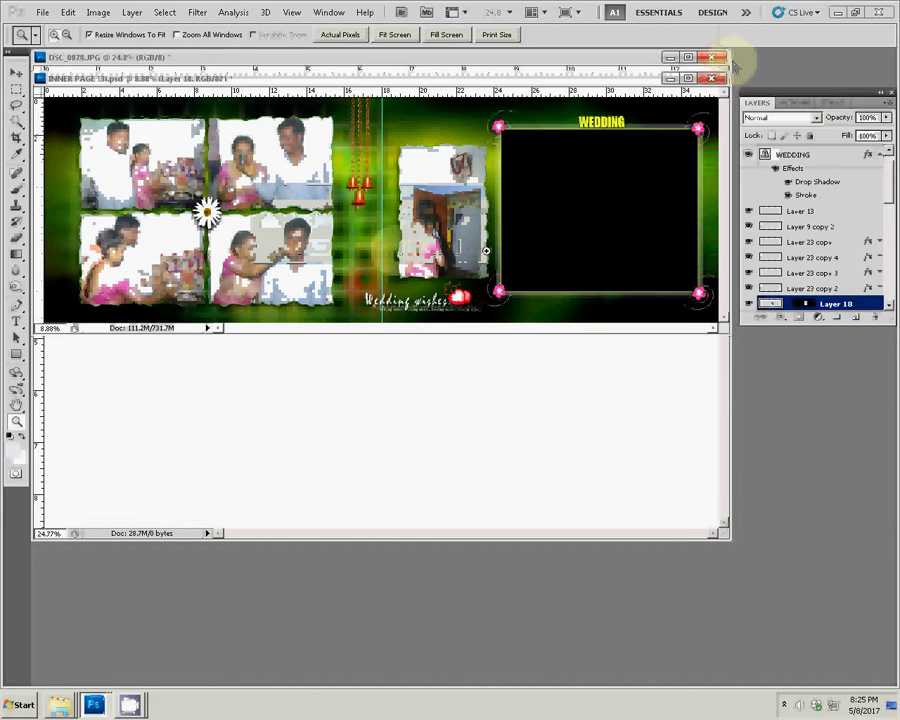
- Magic Wand the right black frame on the album page and Paste Into it as Layer 19
{"action": "key", "text": "v"}
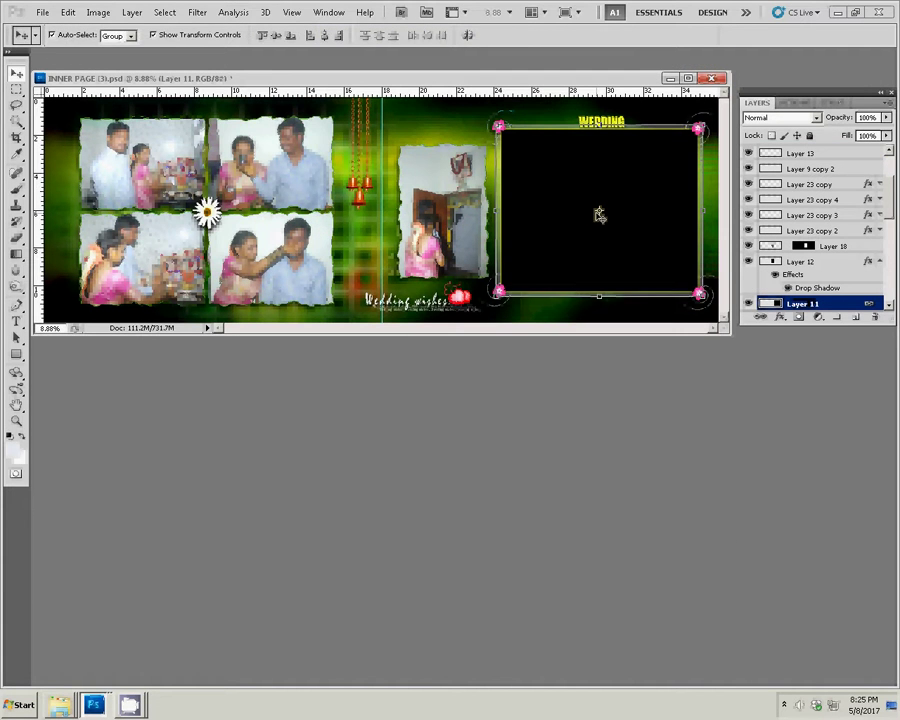
{"action": "key", "text": "w"}
{"action": "left_click", "coordinate": [600, 210]}
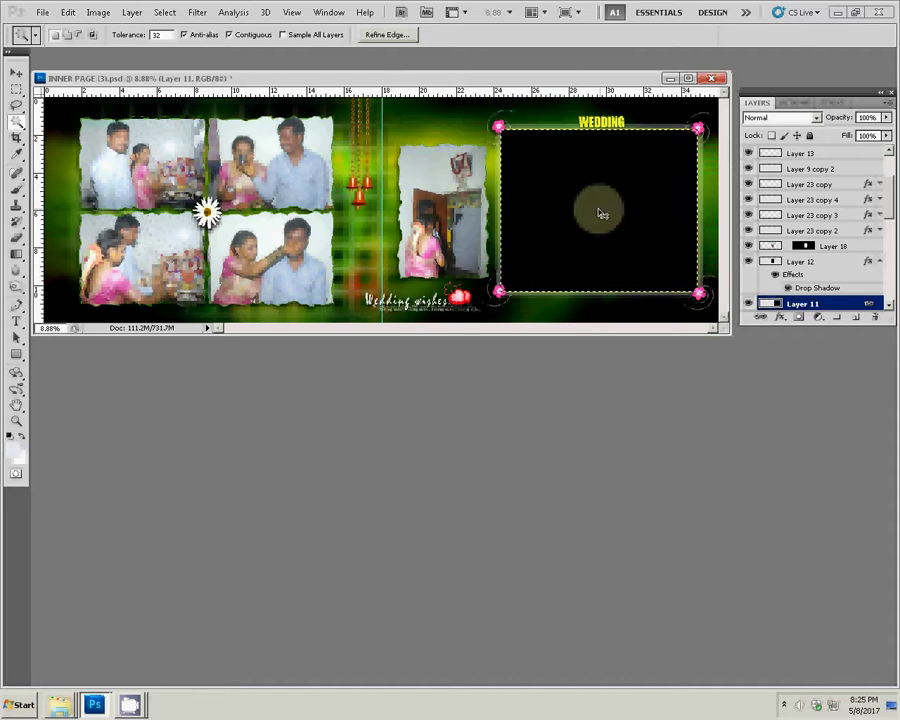
{"action": "key", "text": "ctrl+alt+shift+v"}
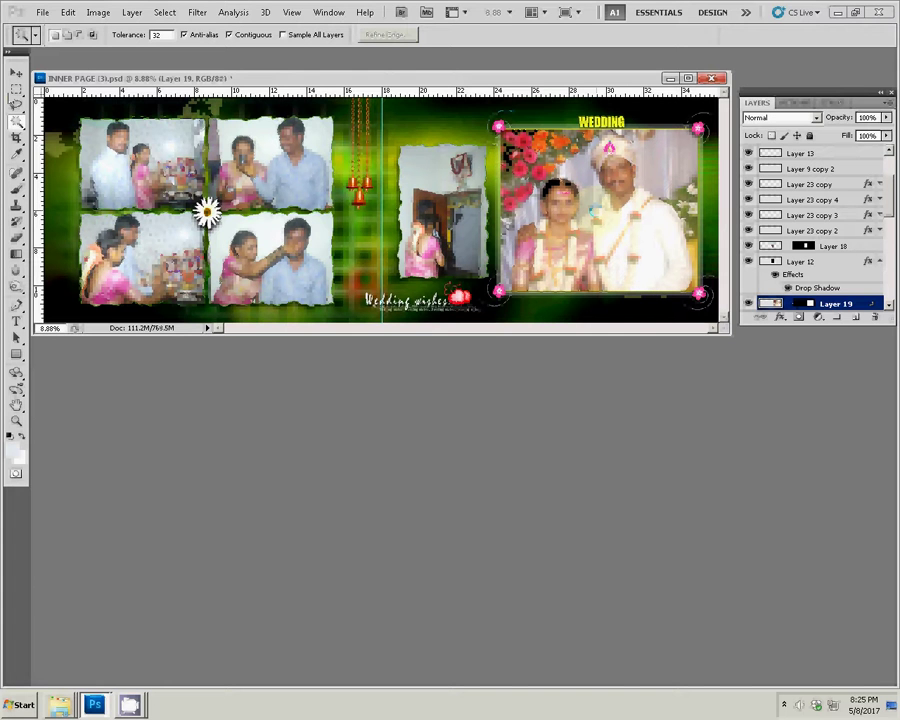
{"action": "left_click", "coordinate": [42, 12]}
{"action": "mouse_move", "coordinate": [55, 292]}
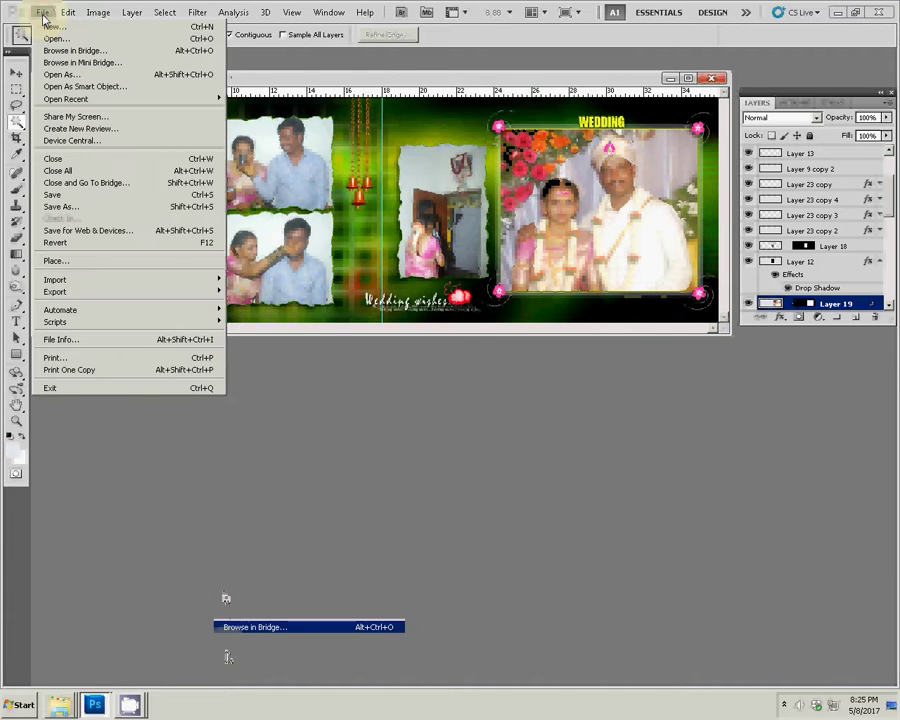
- Save As '11' in the k5 folder on Local Disk (J:)
{"action": "left_click", "coordinate": [445, 256]}
{"action": "key", "text": "ctrl+shift+s"}
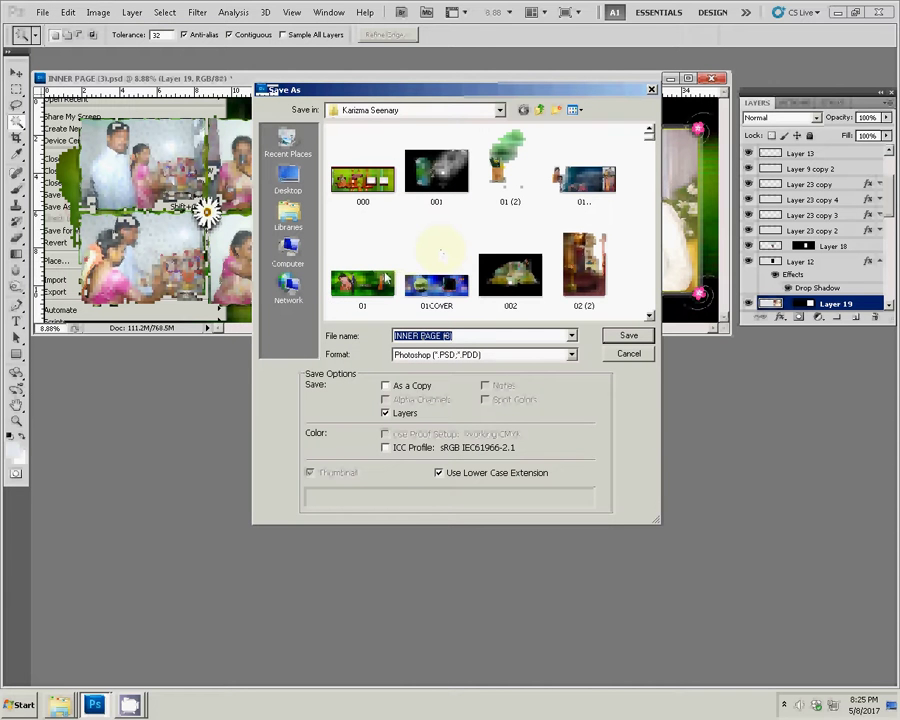
{"action": "left_click", "coordinate": [289, 262]}
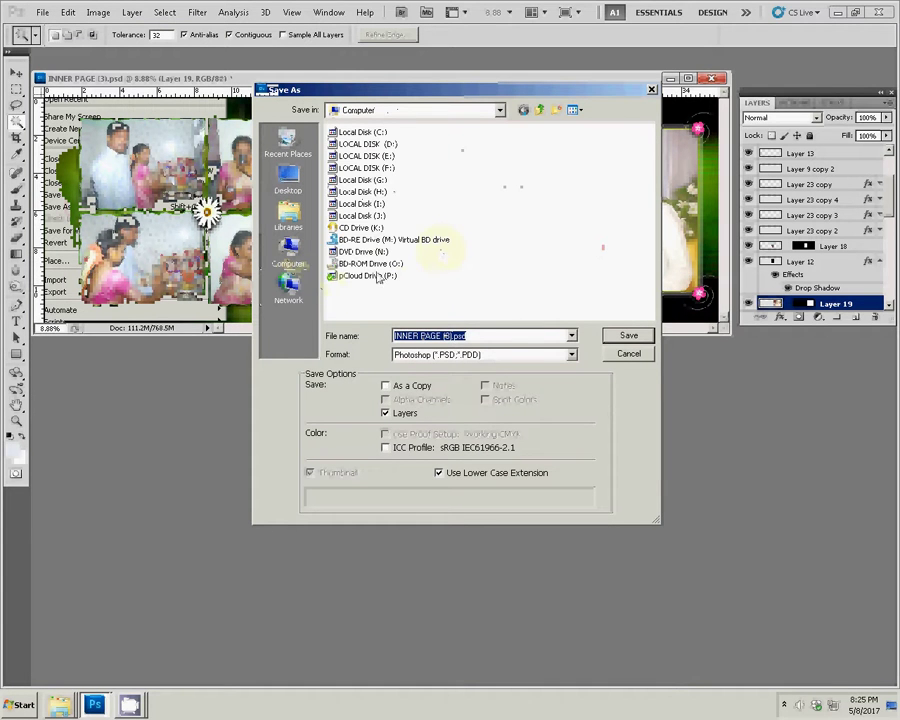
{"action": "left_click", "coordinate": [362, 215]}
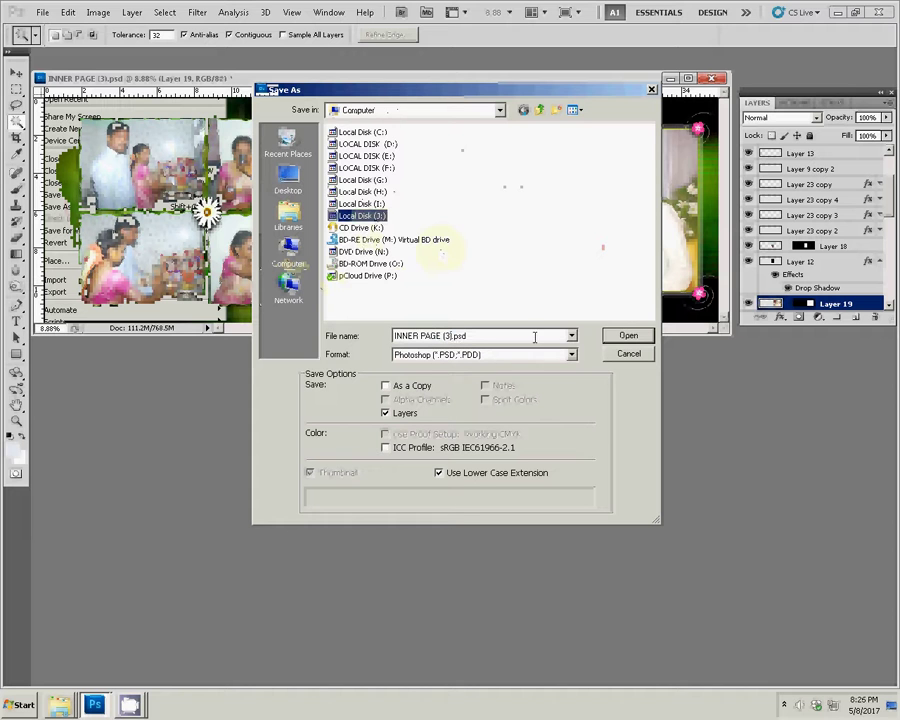
{"action": "left_click", "coordinate": [622, 337]}
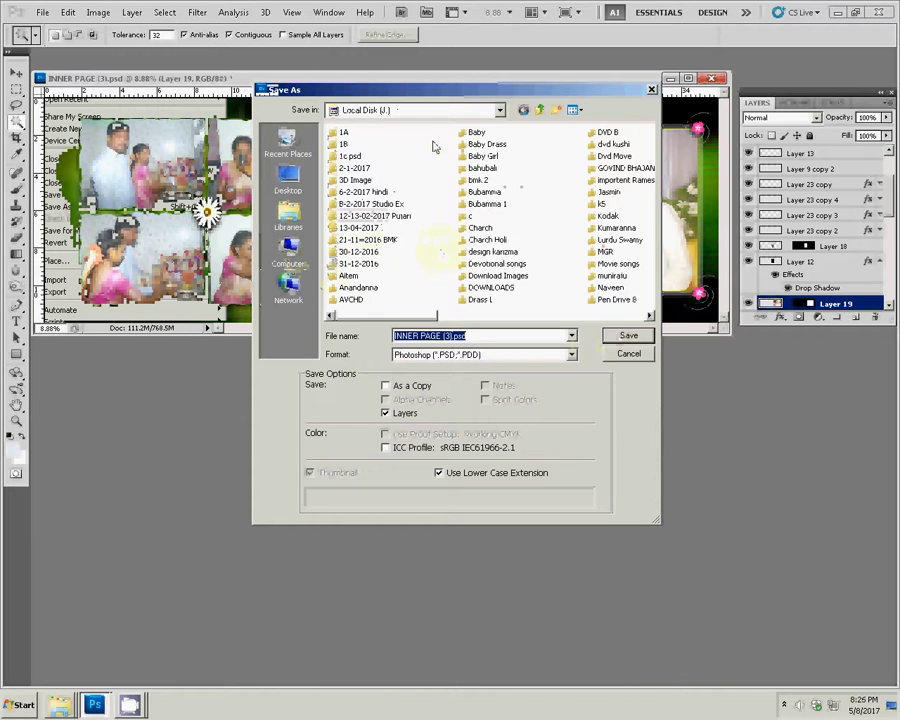
{"action": "left_click", "coordinate": [601, 204]}
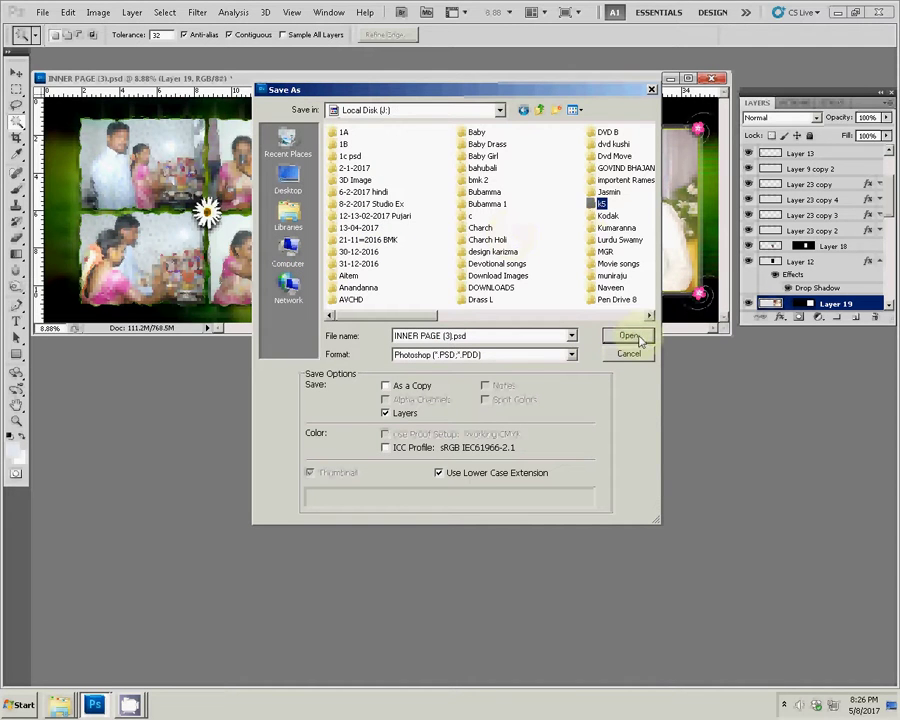
{"action": "left_click", "coordinate": [639, 340]}
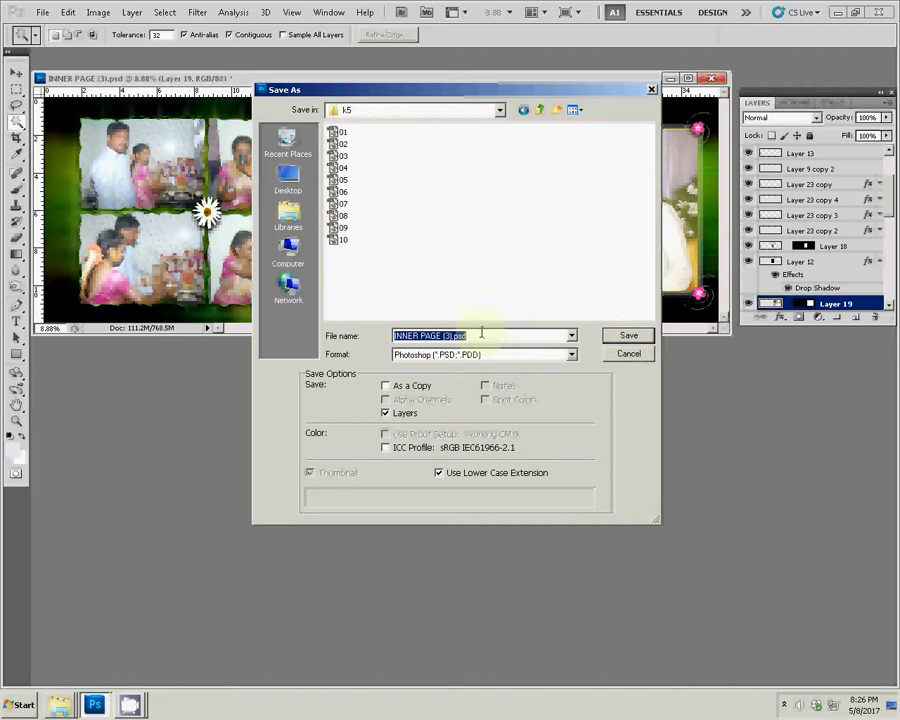
{"action": "type", "text": "11"}
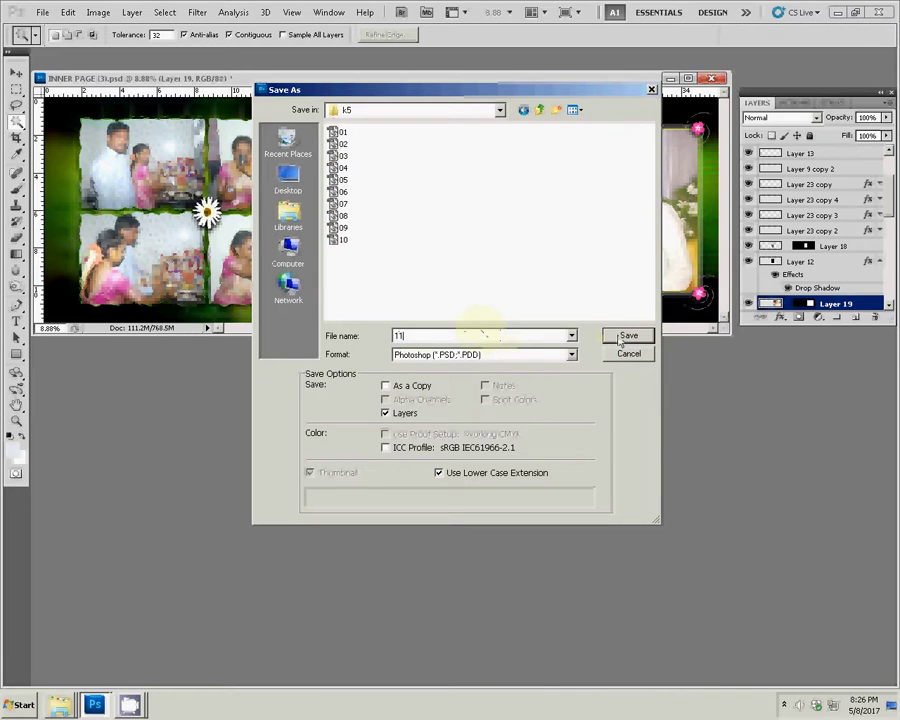
{"action": "double_click", "coordinate": [494, 336]}
{"action": "key", "text": "Return"}
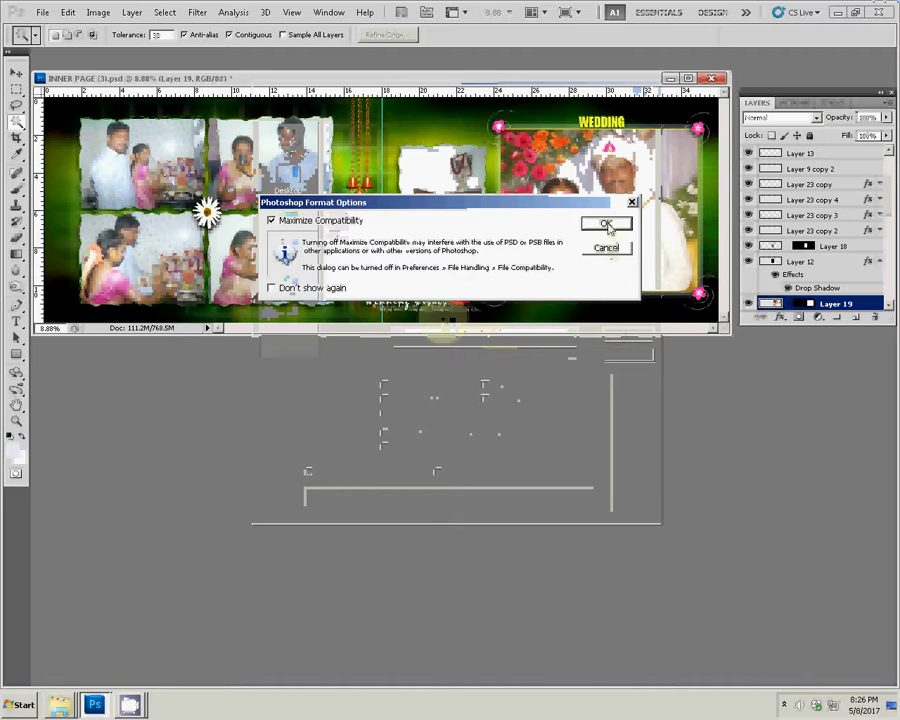
- Accept the Format Options with Maximize Compatibility checked to finish saving 11.psd
{"action": "left_click", "coordinate": [604, 223]}
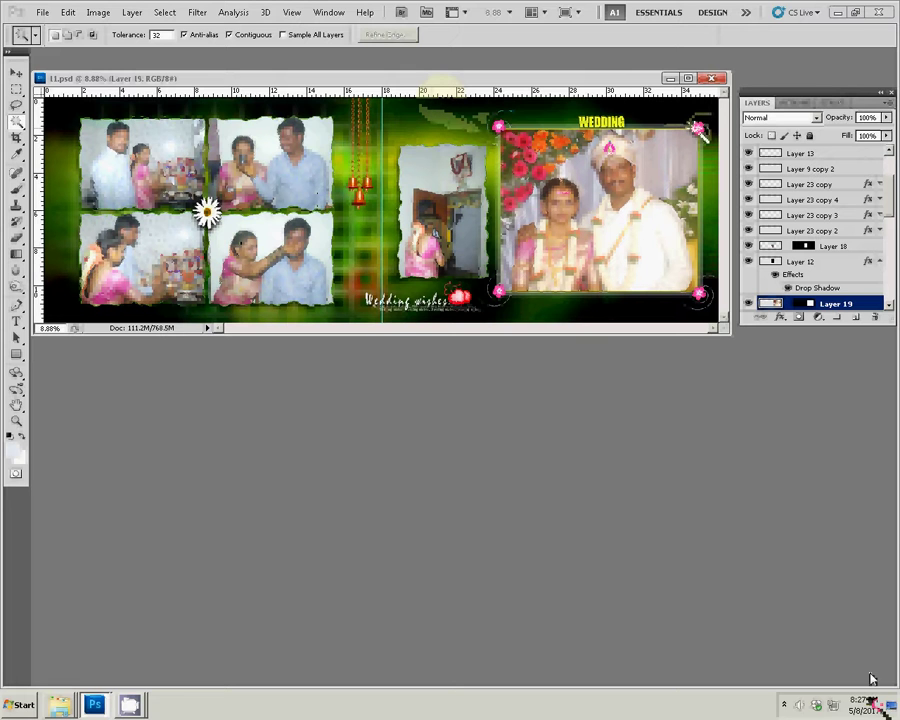
- Close 11.psd, check the Open dialog lists 11 in k5, then cancel
{"action": "key", "text": "v"}
{"action": "left_click", "coordinate": [714, 78]}
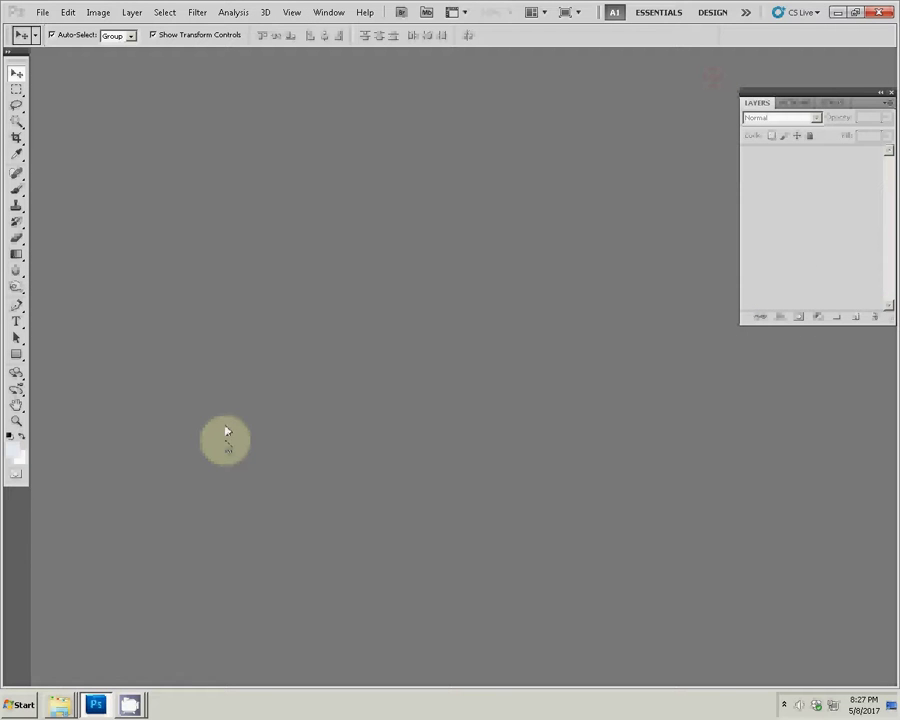
{"action": "double_click", "coordinate": [372, 390]}
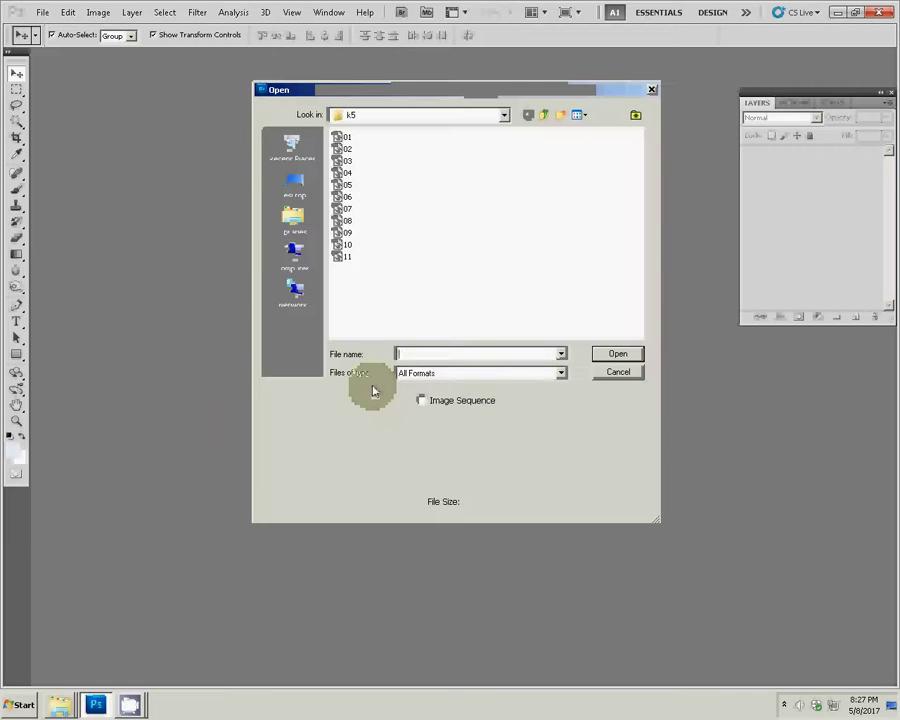
{"action": "left_click", "coordinate": [346, 257]}
{"action": "left_click", "coordinate": [616, 374]}
{"action": "mouse_move", "coordinate": [129, 705]}
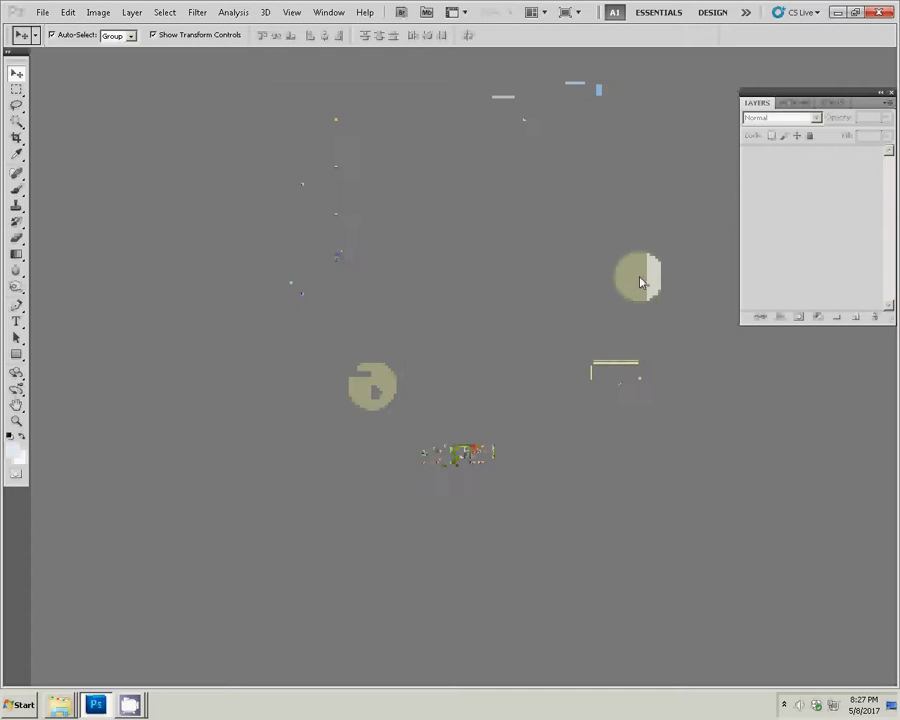